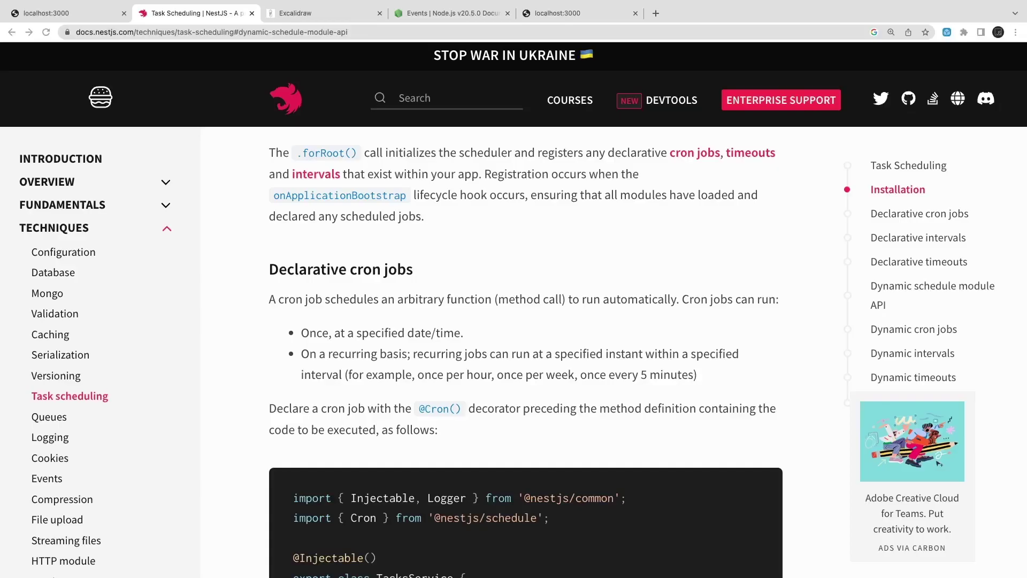
pyautogui.scroll(10, 579, 381)
# Step: Enlarge the docs text and highlight the sentence about cron in Linux
pyautogui.hotkey('ctrl', '+')
pyautogui.hotkey('ctrl', '+')
pyautogui.hotkey('ctrl', '+')
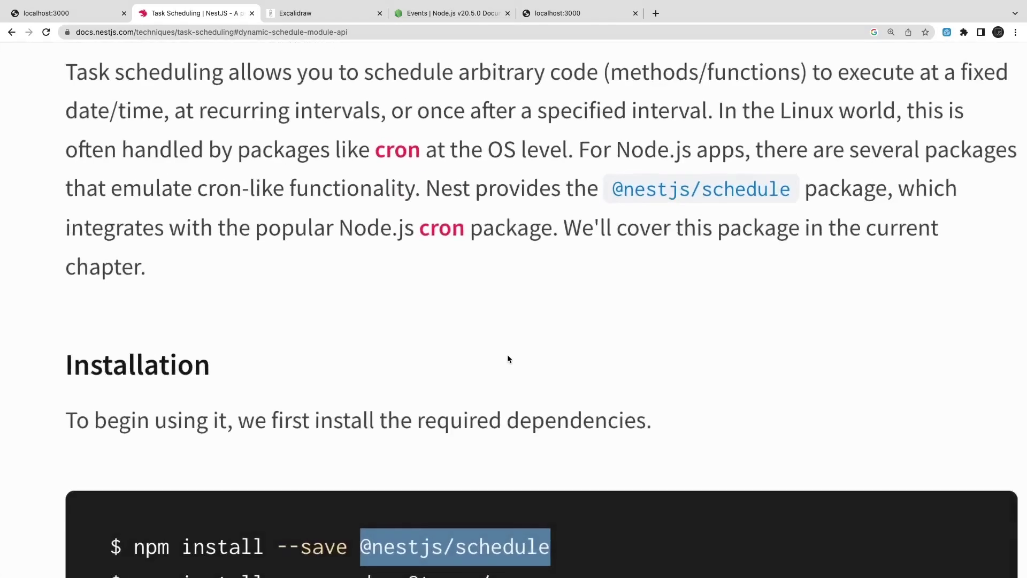
pyautogui.scroll(1, 507, 358)
pyautogui.moveTo(129, 107); pyautogui.dragTo(377, 246)
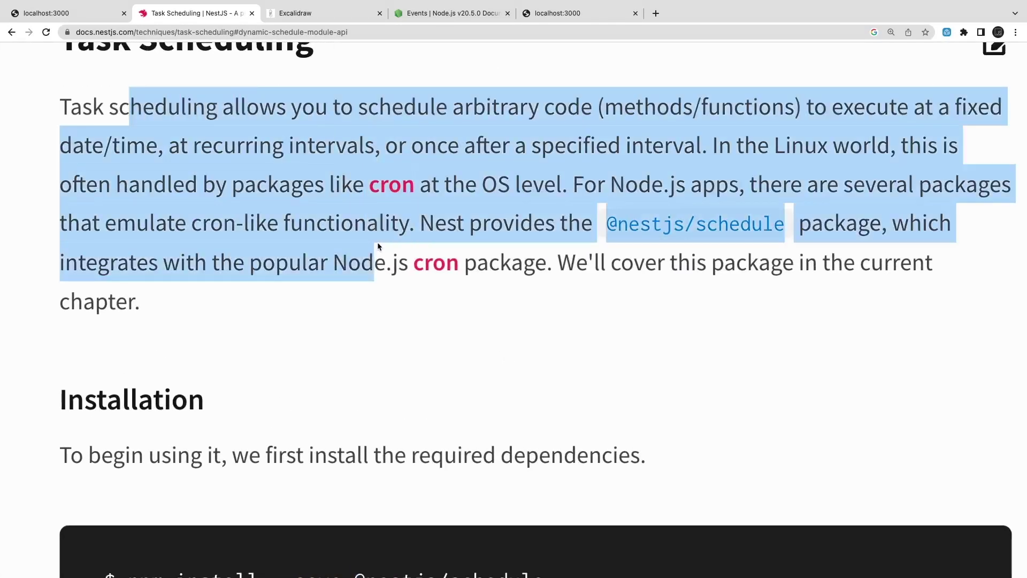
pyautogui.click(622, 128)
pyautogui.moveTo(710, 145); pyautogui.dragTo(334, 191)
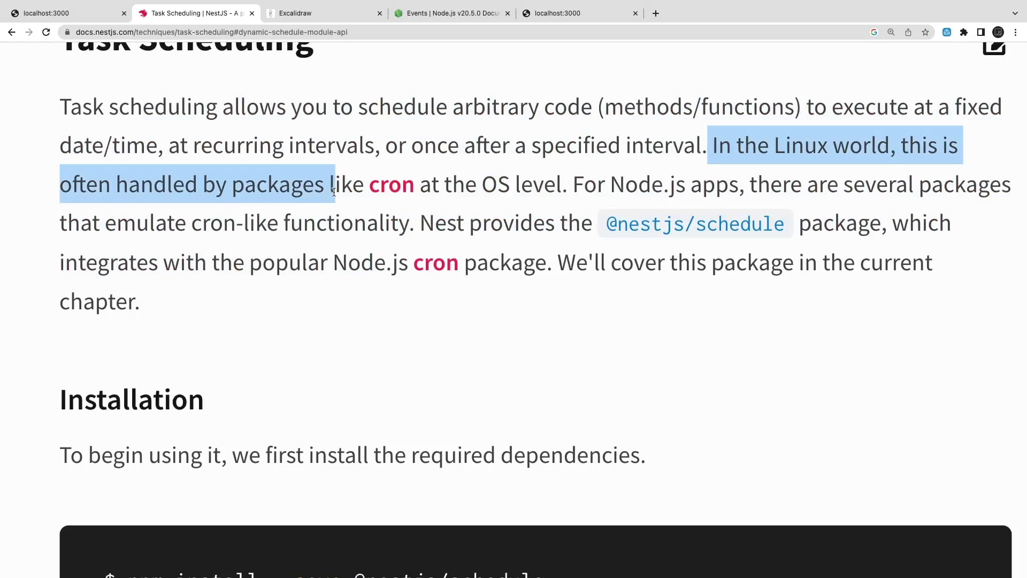
pyautogui.click(335, 190)
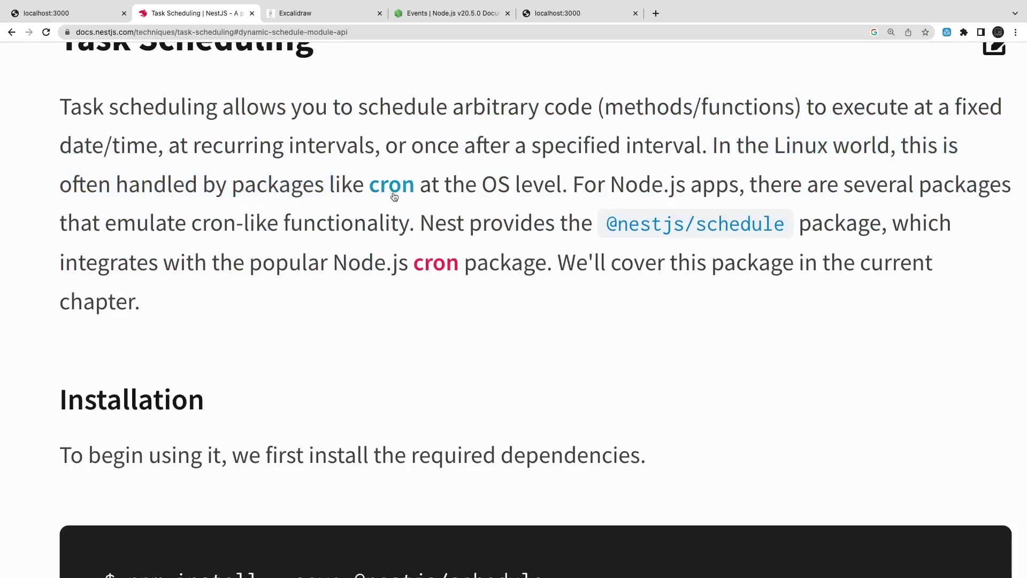
# Step: Open Crontab.guru in a new tab and inspect the 15 11 * * * expression
pyautogui.click(654, 14)
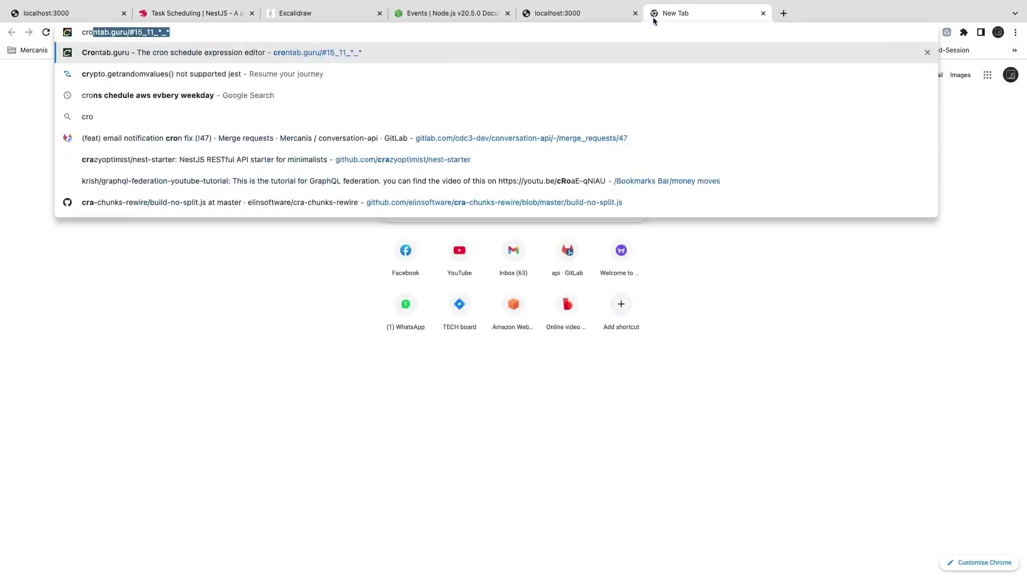
pyautogui.write('cron')
pyautogui.press('Down')
pyautogui.press('Down')
pyautogui.press('Down')
pyautogui.press('Down')
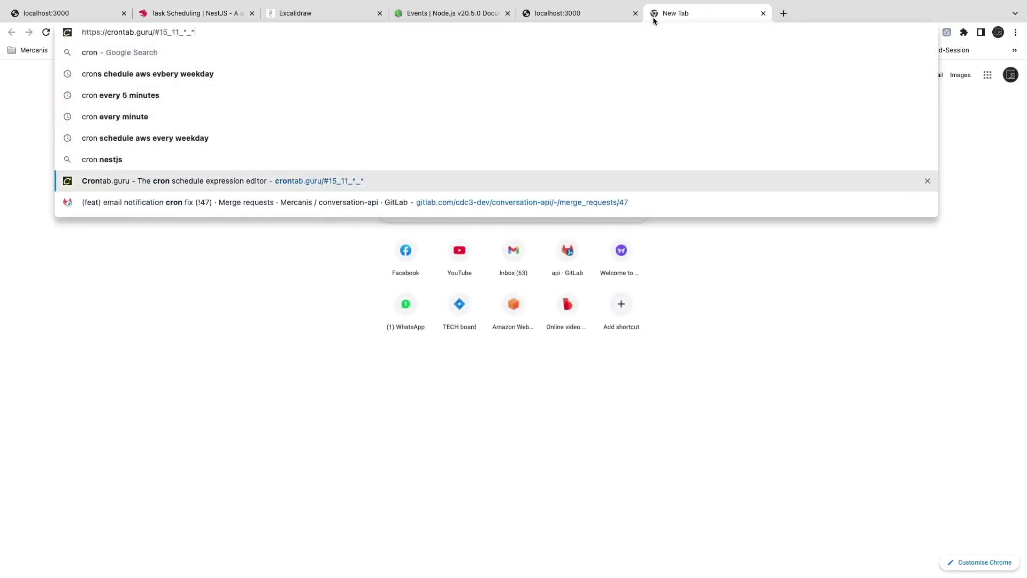
pyautogui.press('Return')
pyautogui.click(473, 246)
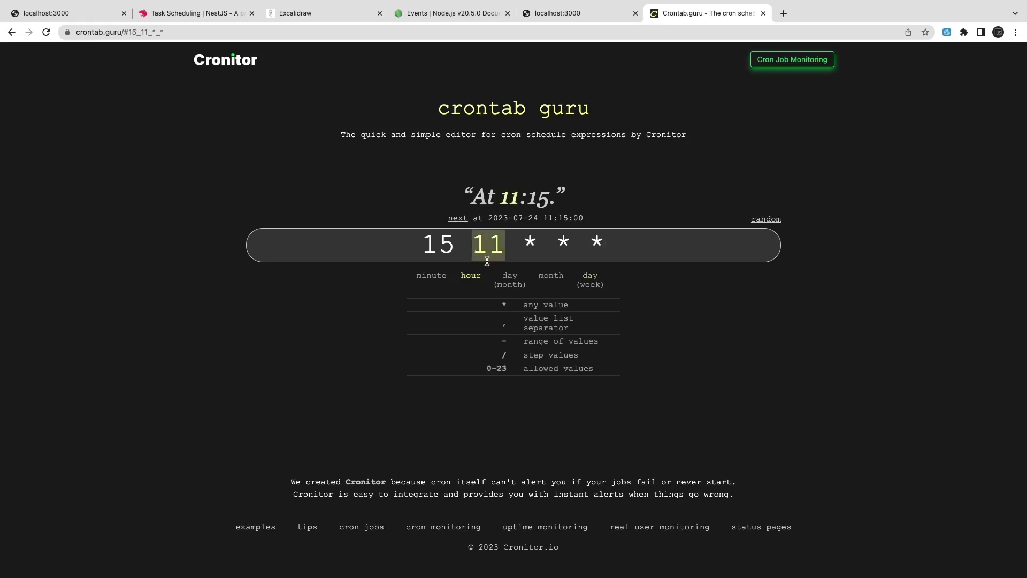
pyautogui.scroll(5, 473, 387)
pyautogui.scroll(2, 471, 373)
# Step: List and highlight the upcoming run dates for 15 11 * * *, then return to the NestJS docs
pyautogui.click(336, 114)
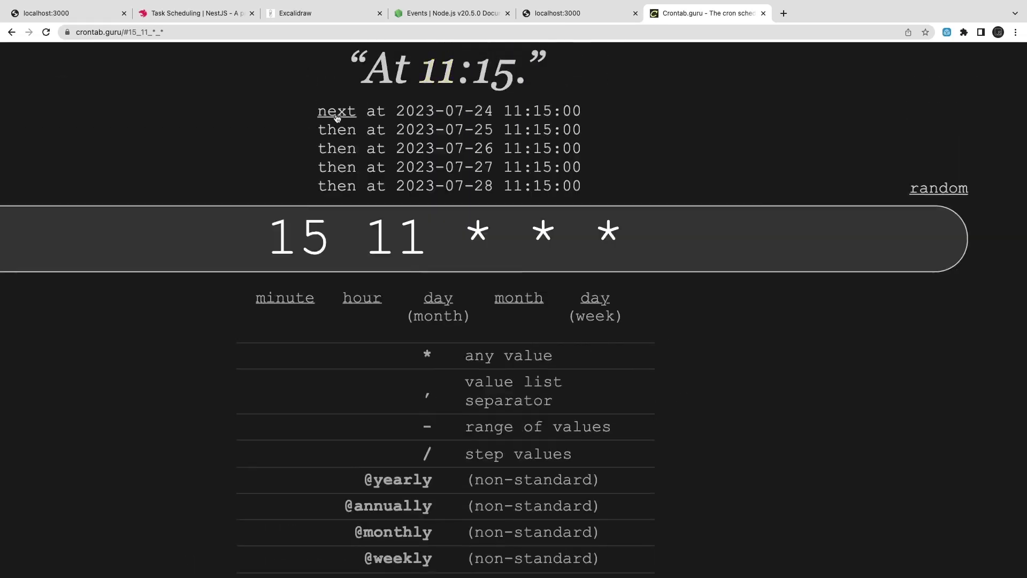
pyautogui.click(337, 120)
pyautogui.moveTo(336, 130)
pyautogui.mouseDown()
pyautogui.moveTo(393, 149)
pyautogui.moveTo(544, 152)
pyautogui.mouseUp()
pyautogui.moveTo(397, 169); pyautogui.dragTo(589, 169)
pyautogui.moveTo(257, 243); pyautogui.dragTo(622, 225)
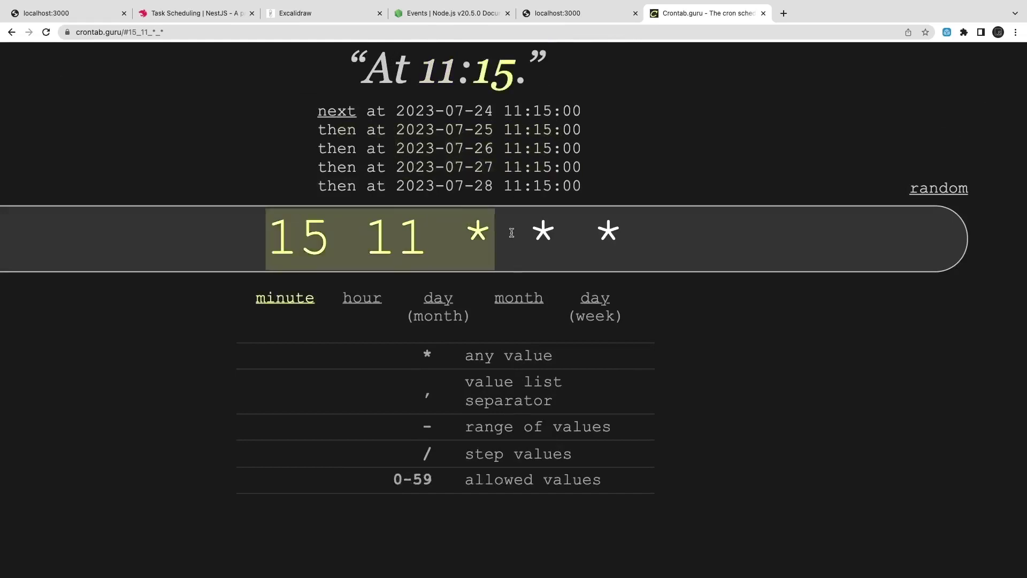
pyautogui.scroll(3, 621, 225)
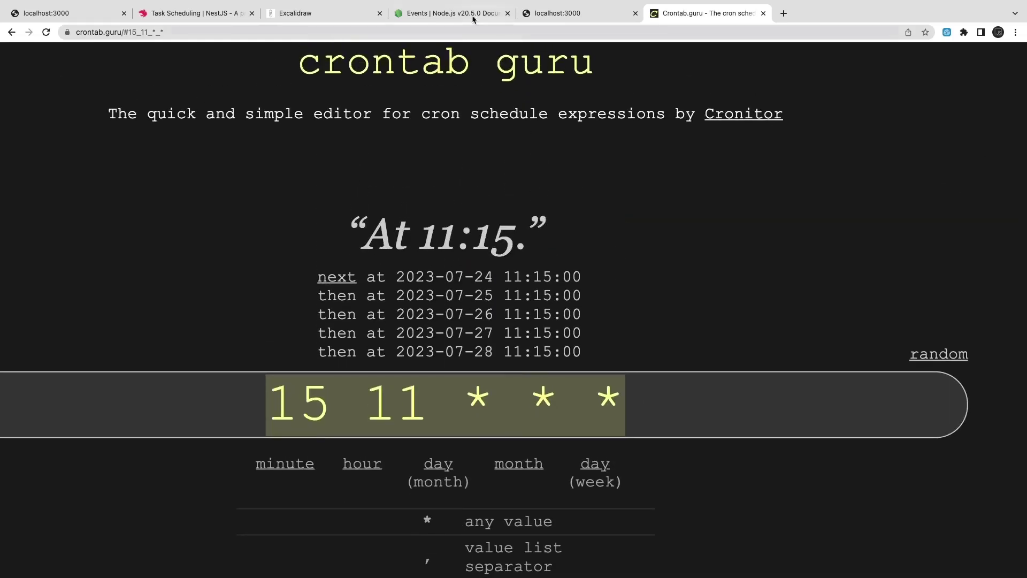
pyautogui.click(217, 19)
pyautogui.scroll(-3, 348, 171)
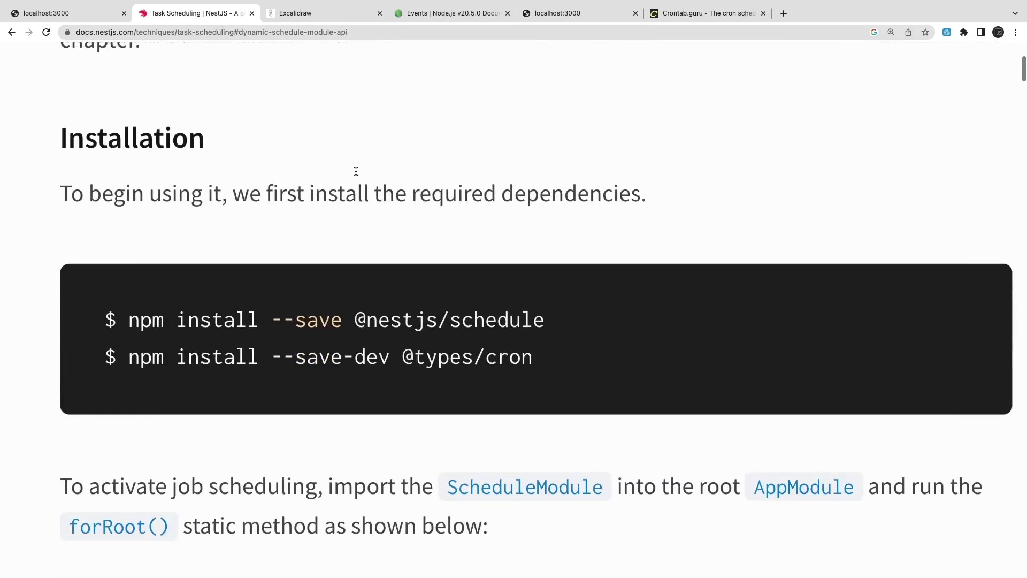
pyautogui.scroll(-2, 296, 226)
pyautogui.moveTo(272, 215)
pyautogui.mouseDown()
pyautogui.moveTo(538, 207)
pyautogui.moveTo(562, 222)
pyautogui.moveTo(263, 223)
pyautogui.mouseUp()
pyautogui.scroll(-1, 554, 217)
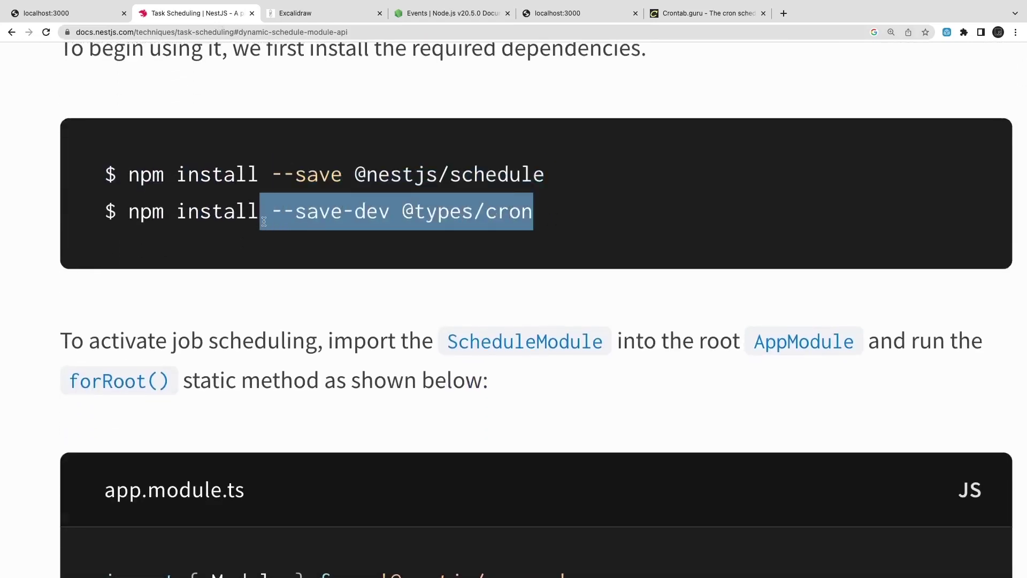
pyautogui.scroll(-5, 263, 222)
pyautogui.scroll(-1, 264, 224)
pyautogui.moveTo(143, 313); pyautogui.dragTo(434, 325)
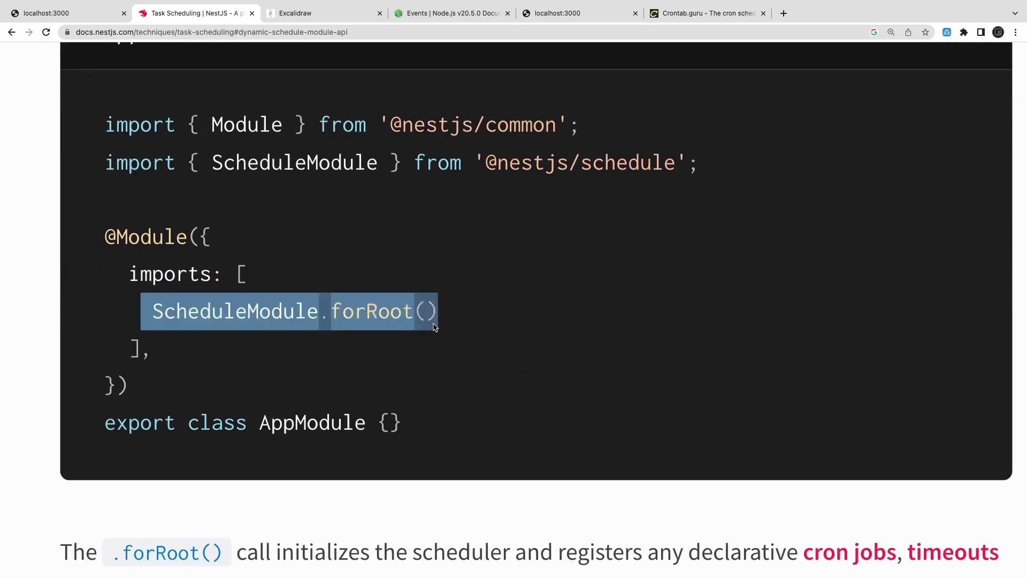
pyautogui.scroll(-4, 434, 325)
pyautogui.scroll(-4, 434, 324)
pyautogui.scroll(-5, 434, 325)
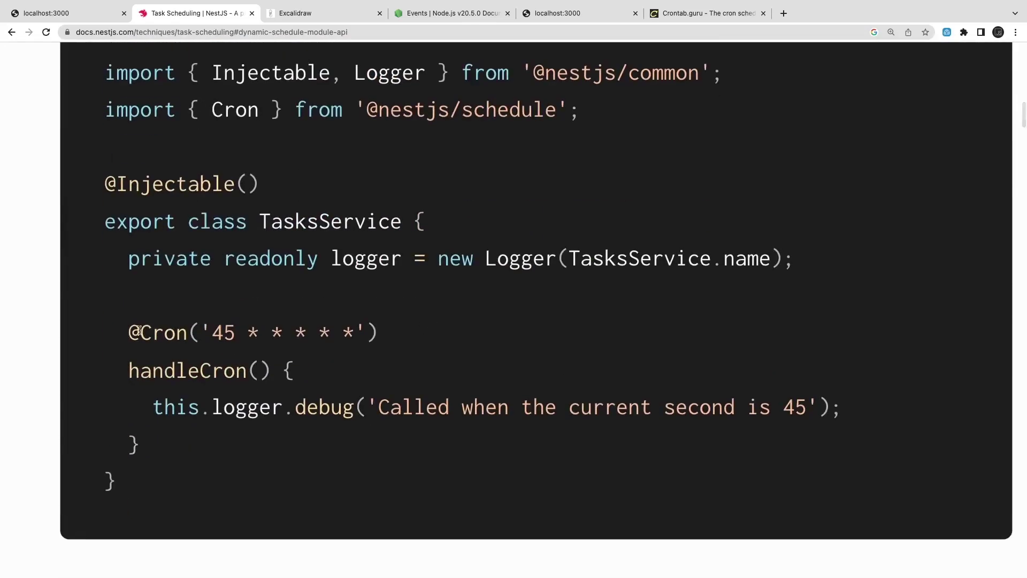
pyautogui.moveTo(143, 445); pyautogui.dragTo(126, 333)
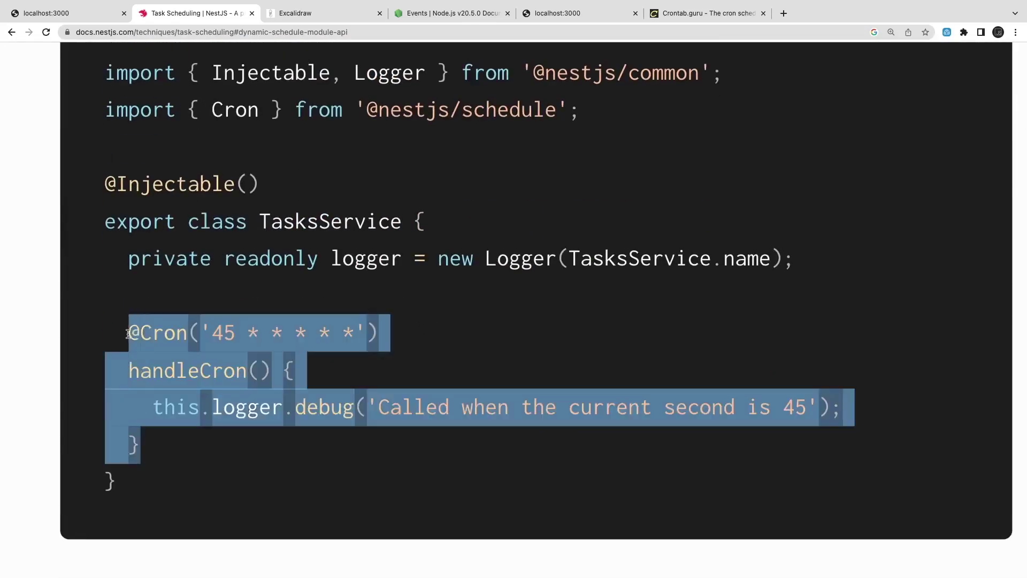
pyautogui.hotkey('ctrl', 'Left')
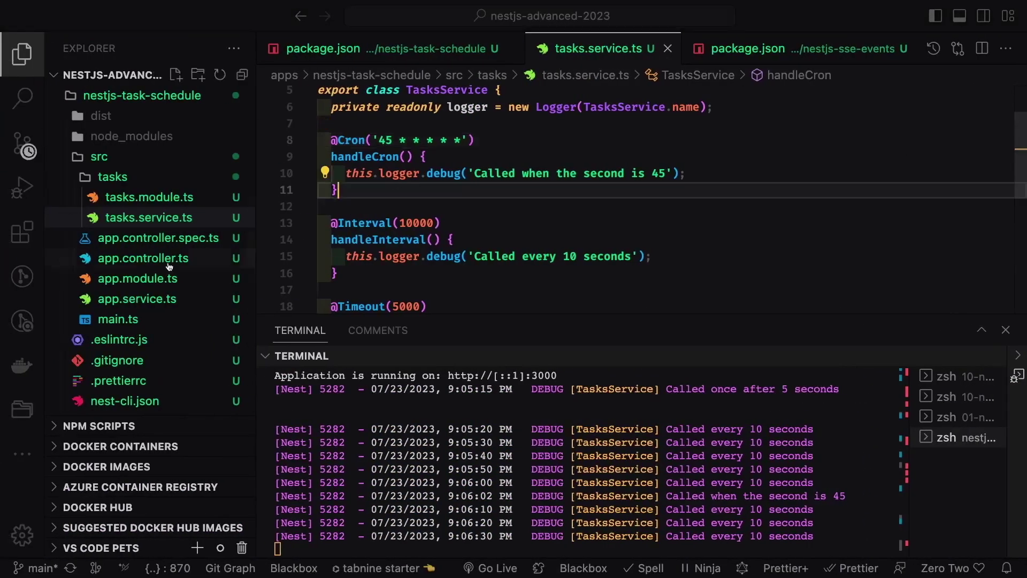
pyautogui.scroll(-4, 135, 328)
# Step: Browse package.json, tasks.service.ts and the ScheduleModule.forRoot() import in app.module.ts
pyautogui.click(128, 270)
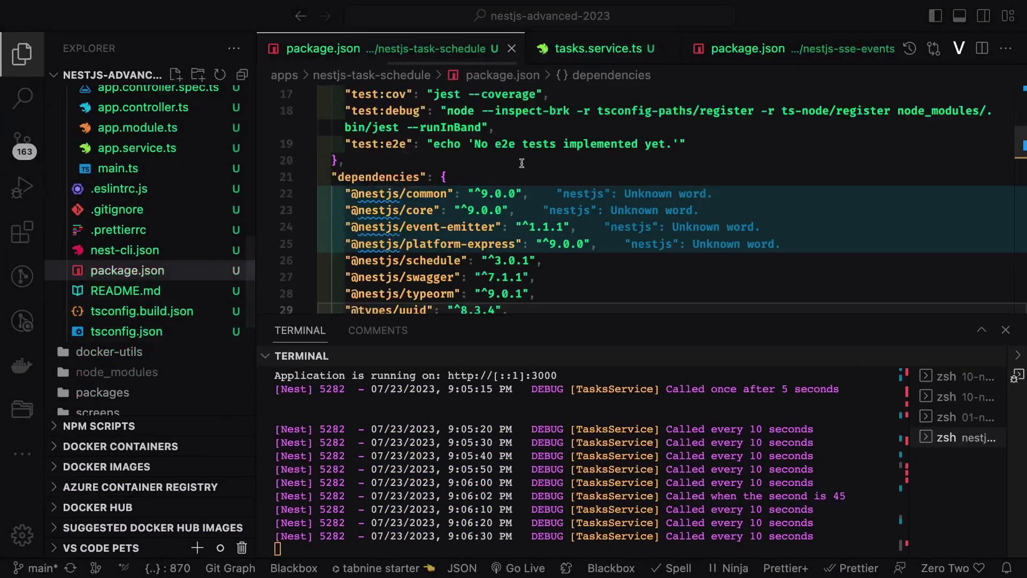
pyautogui.moveTo(342, 260); pyautogui.dragTo(544, 260)
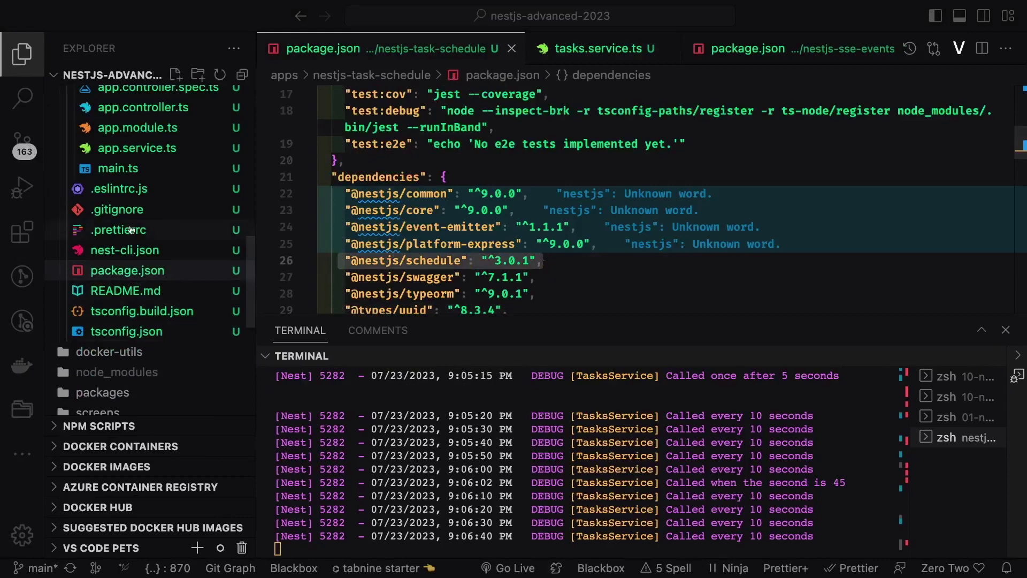
pyautogui.scroll(3, 139, 230)
pyautogui.click(148, 180)
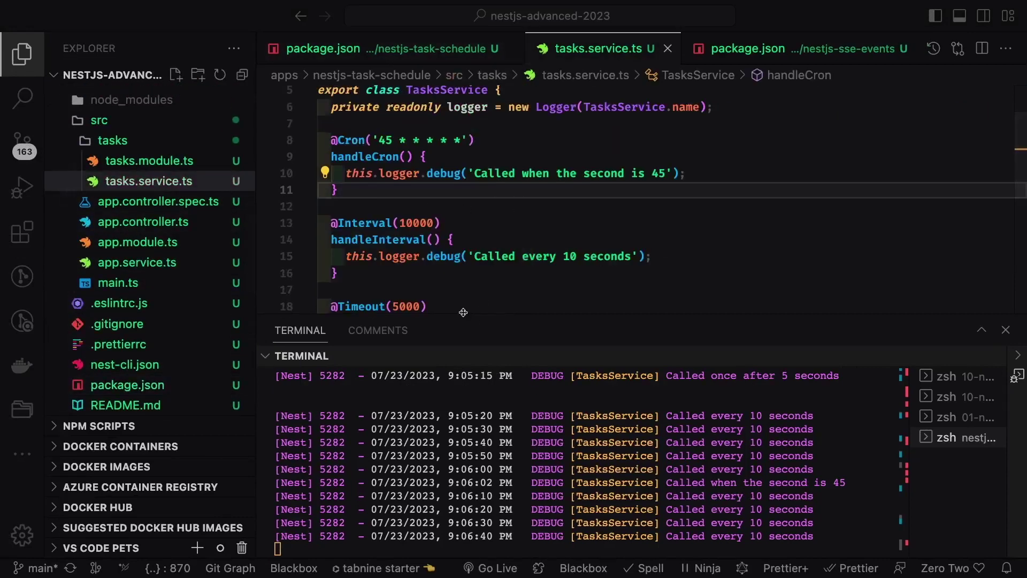
pyautogui.moveTo(494, 321); pyautogui.dragTo(495, 481)
pyautogui.click(137, 241)
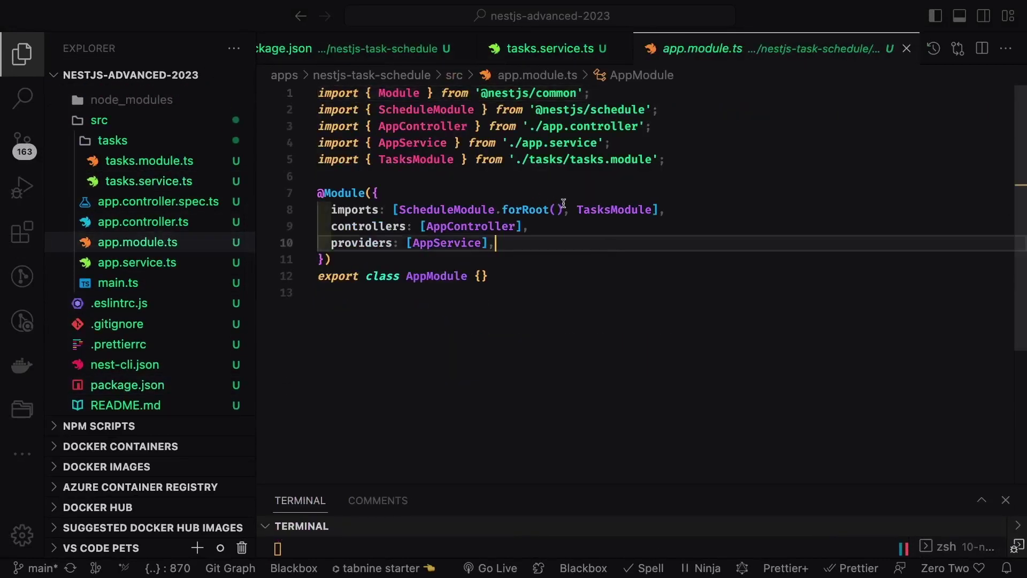
pyautogui.moveTo(564, 210); pyautogui.dragTo(394, 209)
pyautogui.click(196, 181)
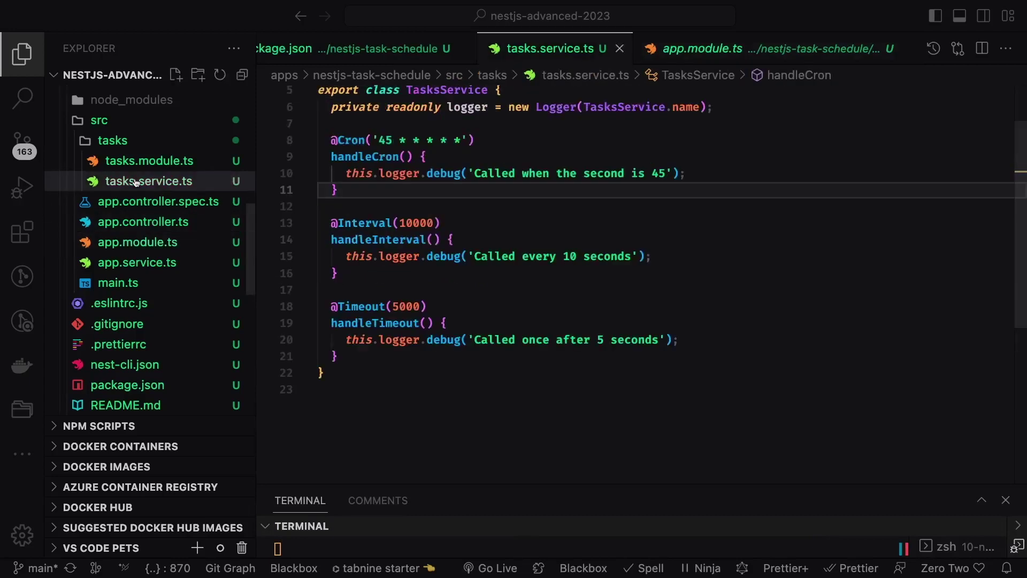
pyautogui.click(488, 286)
pyautogui.moveTo(342, 355); pyautogui.dragTo(310, 139)
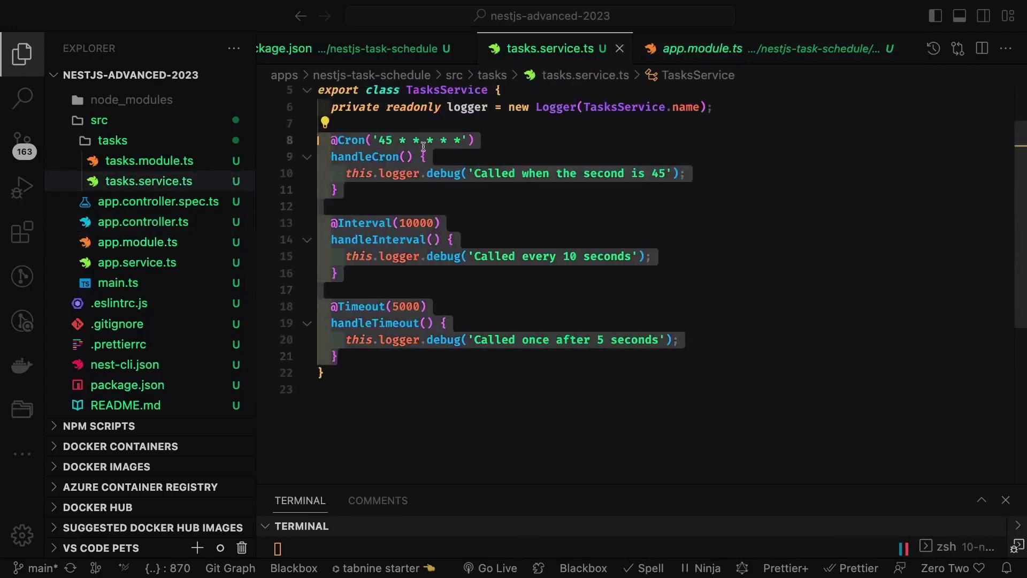
pyautogui.scroll(2, 508, 169)
pyautogui.scroll(2, 508, 170)
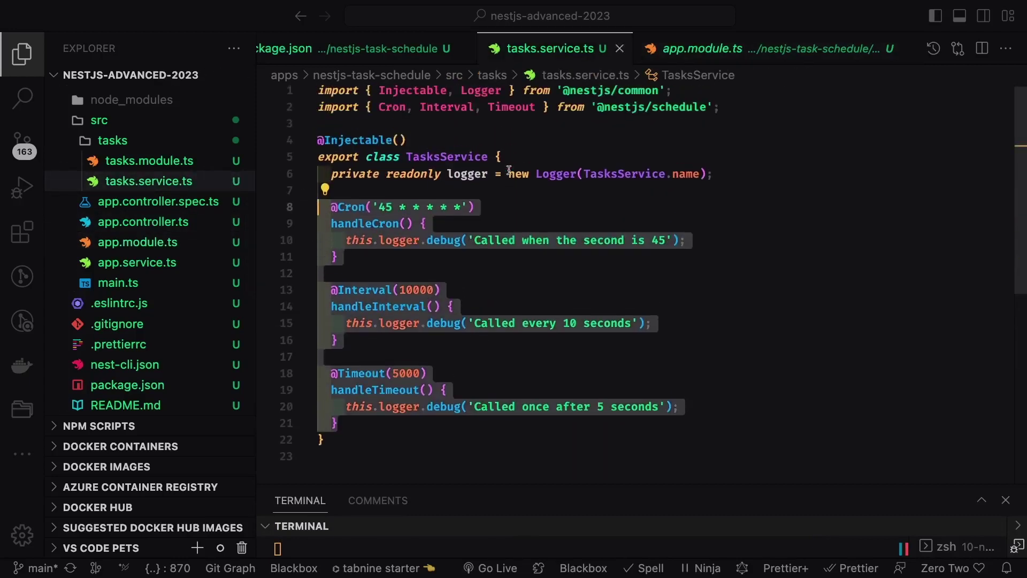
# Step: Review the scheduler's terminal log output, then open app.controller.ts via its spec file
pyautogui.click(504, 256)
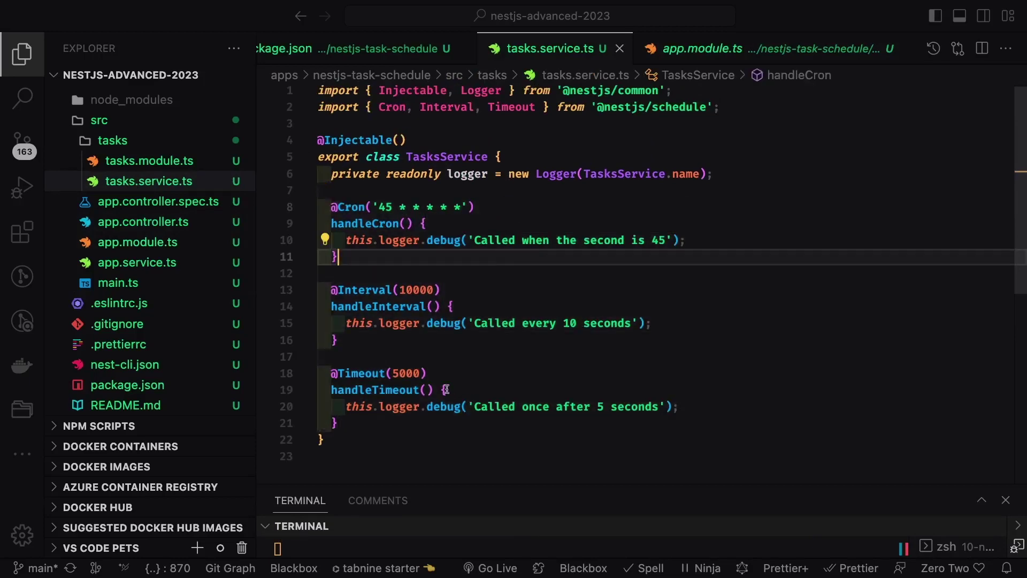
pyautogui.moveTo(449, 482); pyautogui.dragTo(463, 223)
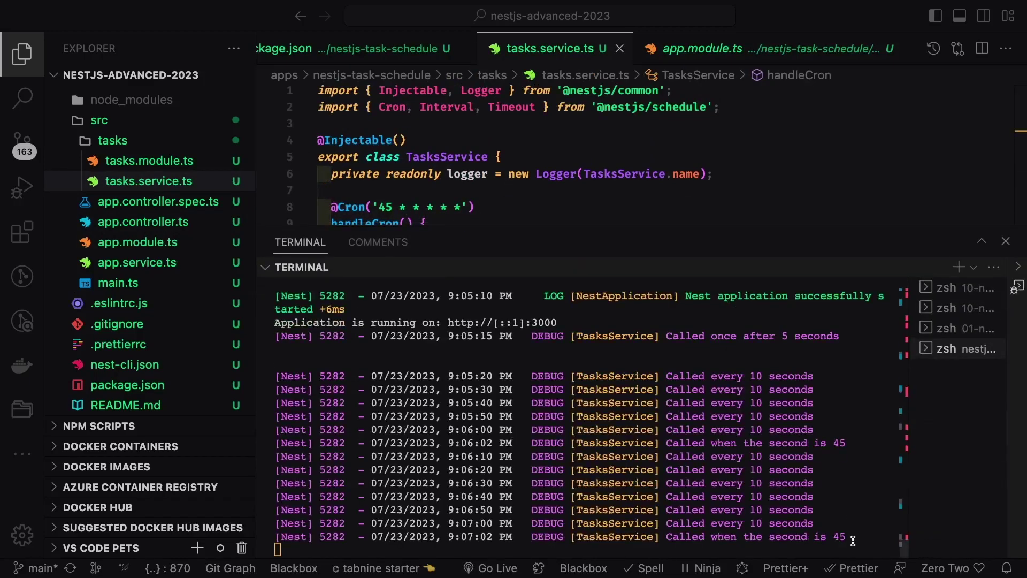
pyautogui.moveTo(851, 537); pyautogui.dragTo(312, 376)
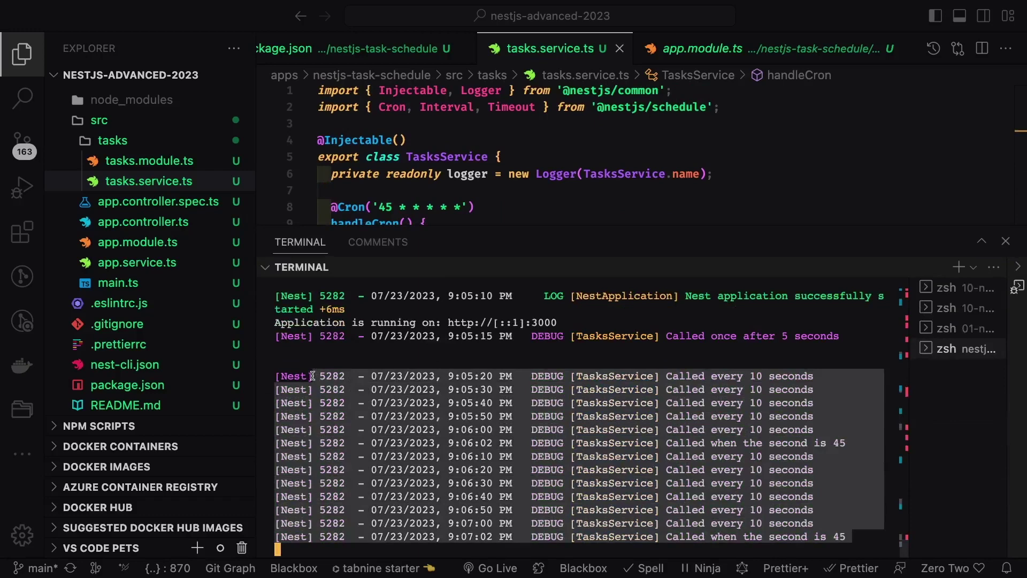
pyautogui.moveTo(398, 225); pyautogui.dragTo(399, 355)
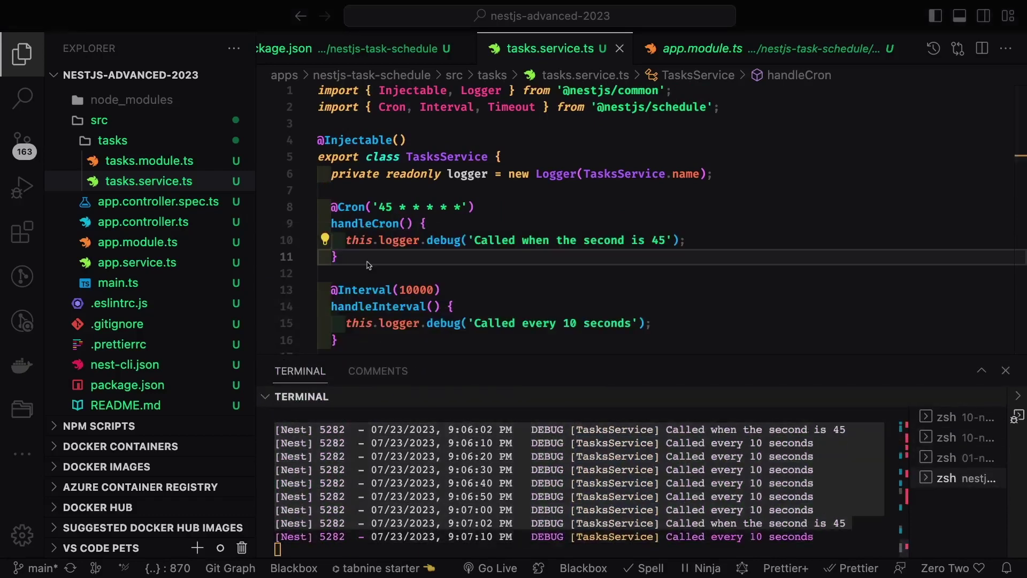
pyautogui.click(321, 190)
pyautogui.click(159, 202)
pyautogui.click(143, 222)
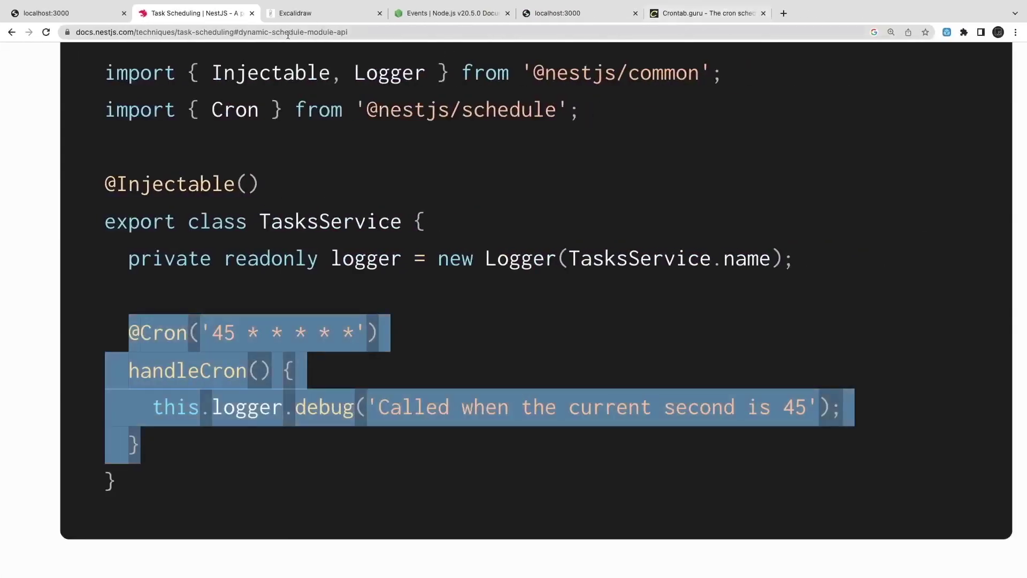
# Step: Relabel the central box 'nestjs app' and draw an arrow down from it
pyautogui.click(298, 15)
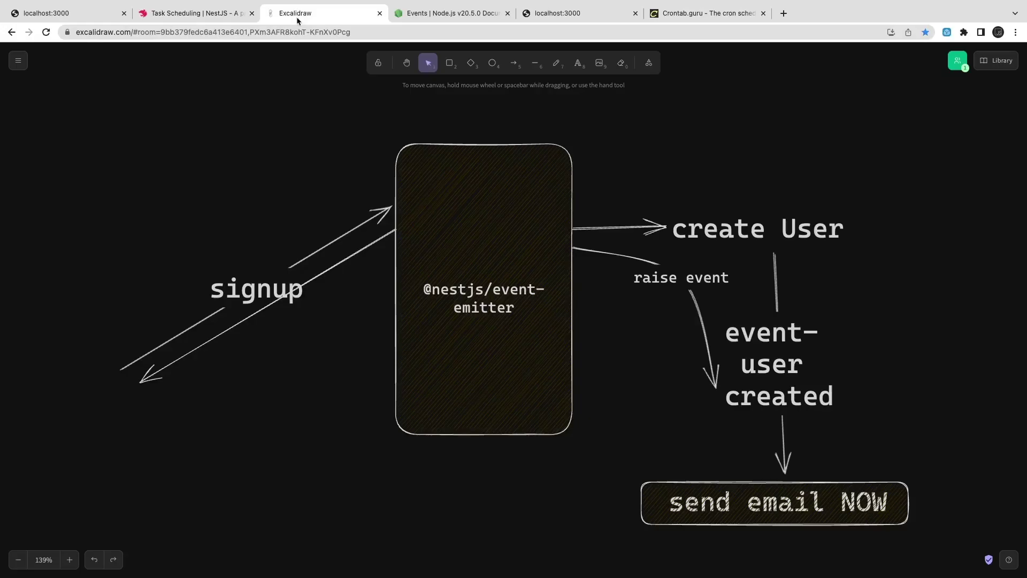
pyautogui.scroll(-2, 370, 255)
pyautogui.scroll(5, 381, 257)
pyautogui.hscroll(3, 380, 257)
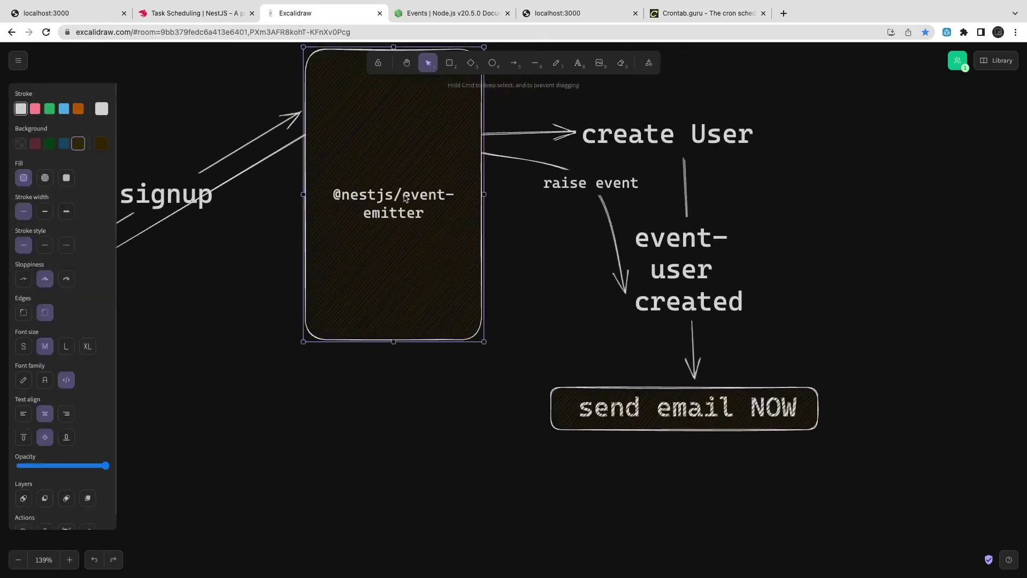
pyautogui.doubleClick(404, 195)
pyautogui.write('nestjs app')
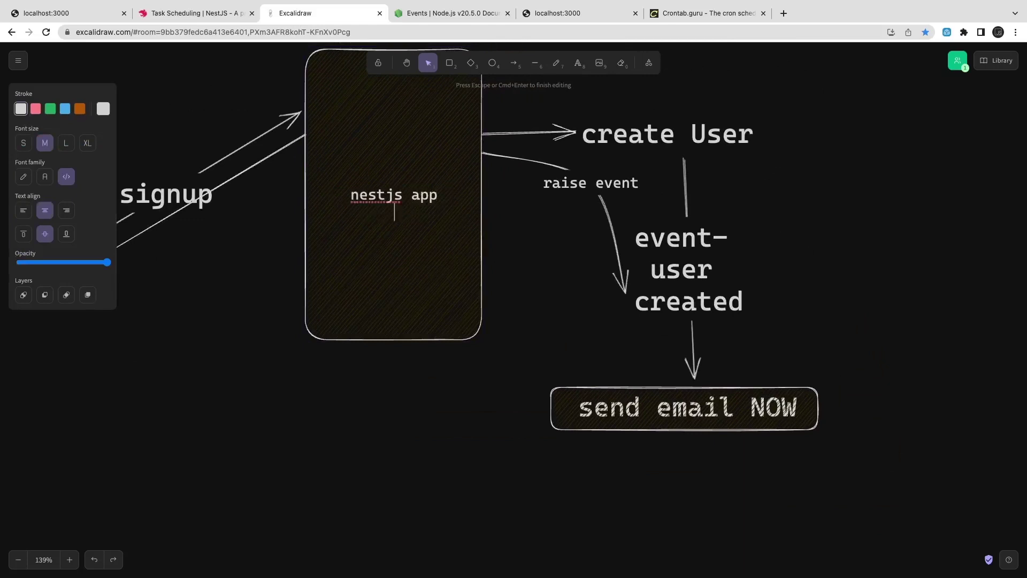
pyautogui.click(546, 245)
pyautogui.press('a')
pyautogui.moveTo(394, 341); pyautogui.dragTo(397, 482)
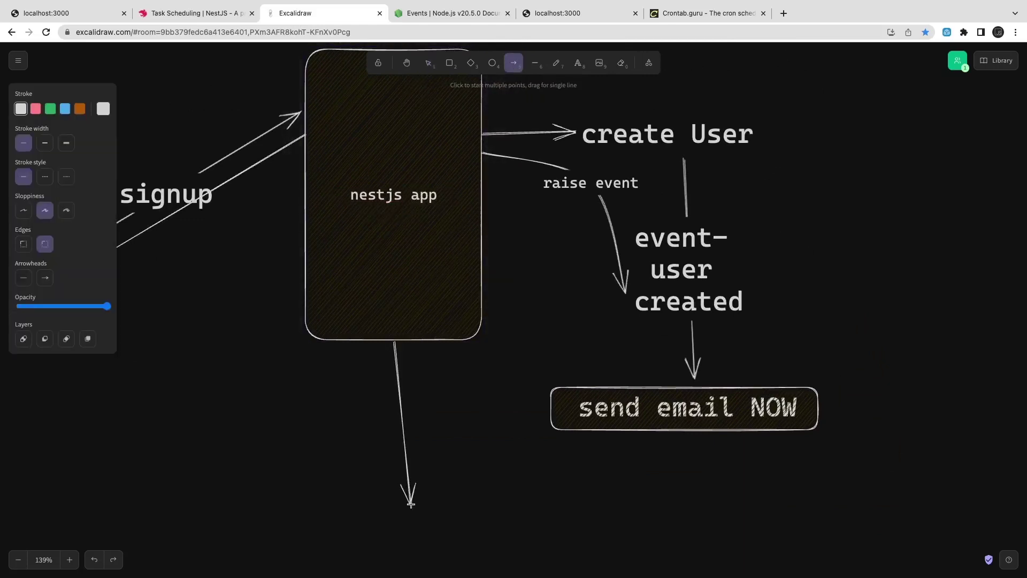
pyautogui.scroll(-1, 410, 469)
# Step: Write a two-line weekday CRON email note under the arrow tip
pyautogui.doubleClick(355, 455)
pyautogui.write('send email every weekday at')
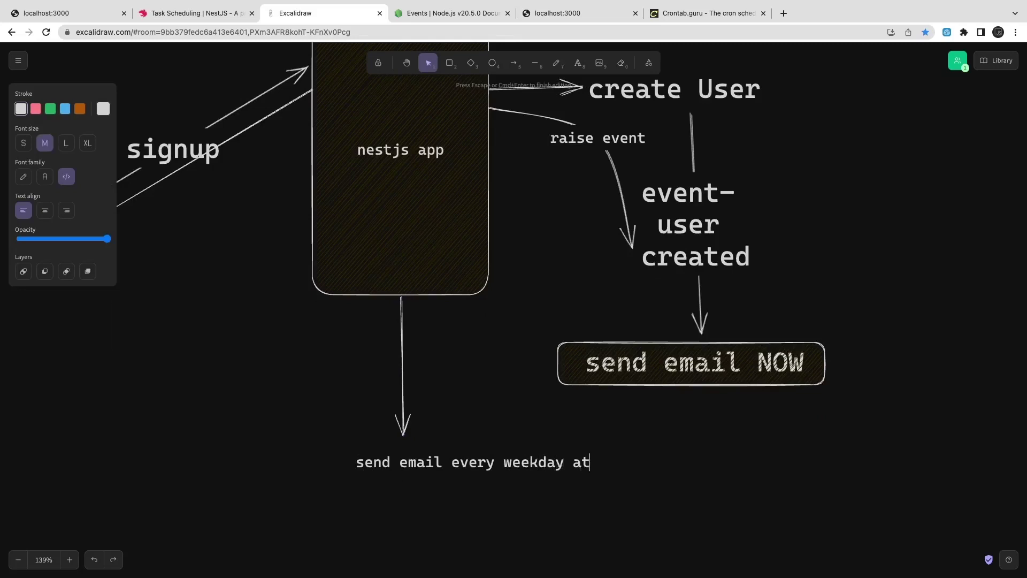
pyautogui.write(' 9 PM IST')
pyautogui.click(356, 499)
pyautogui.moveTo(407, 459); pyautogui.dragTo(336, 448)
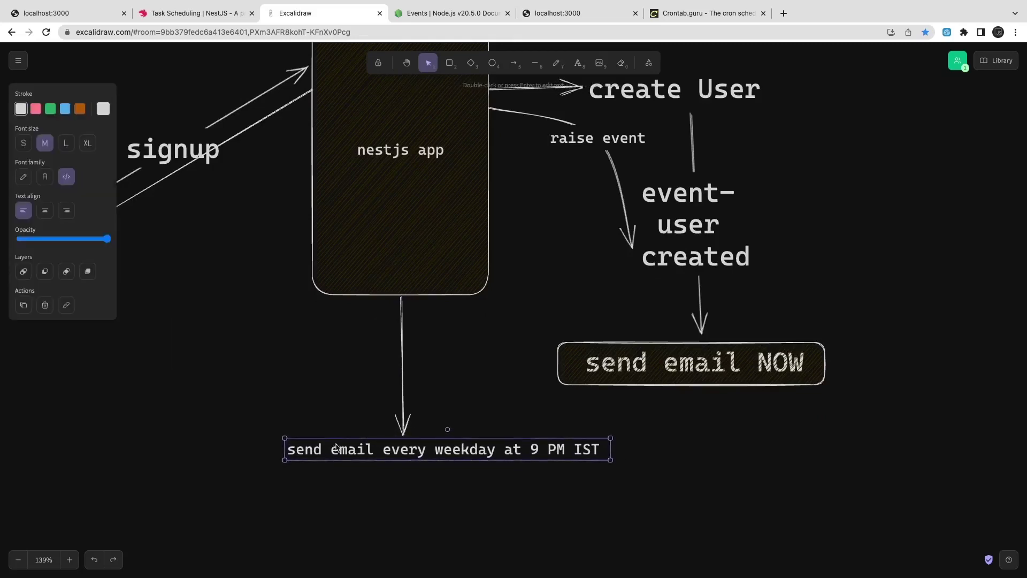
pyautogui.doubleClick(336, 447)
pyautogui.press('Return')
pyautogui.write('send email ')
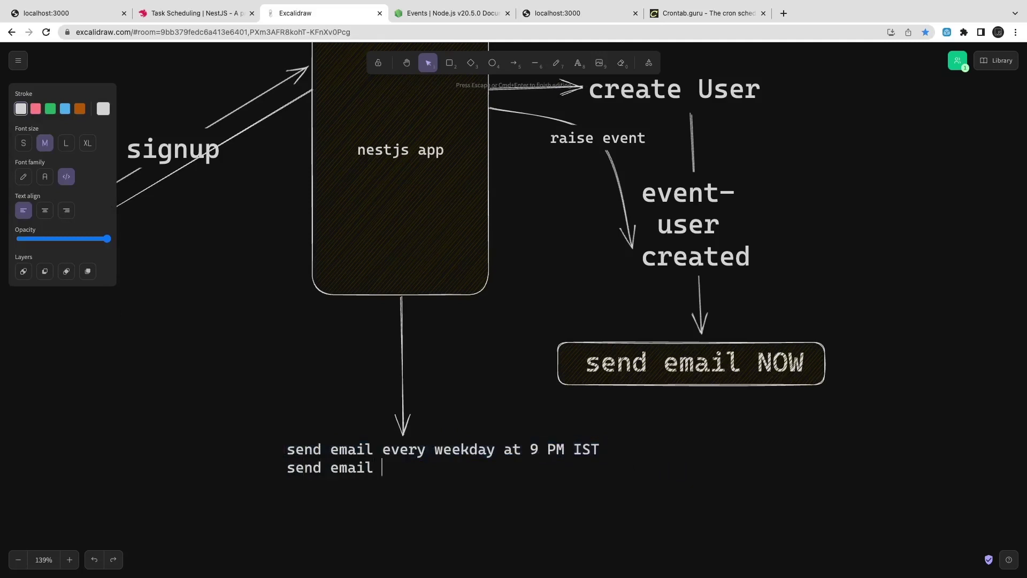
pyautogui.write('about pending noti')
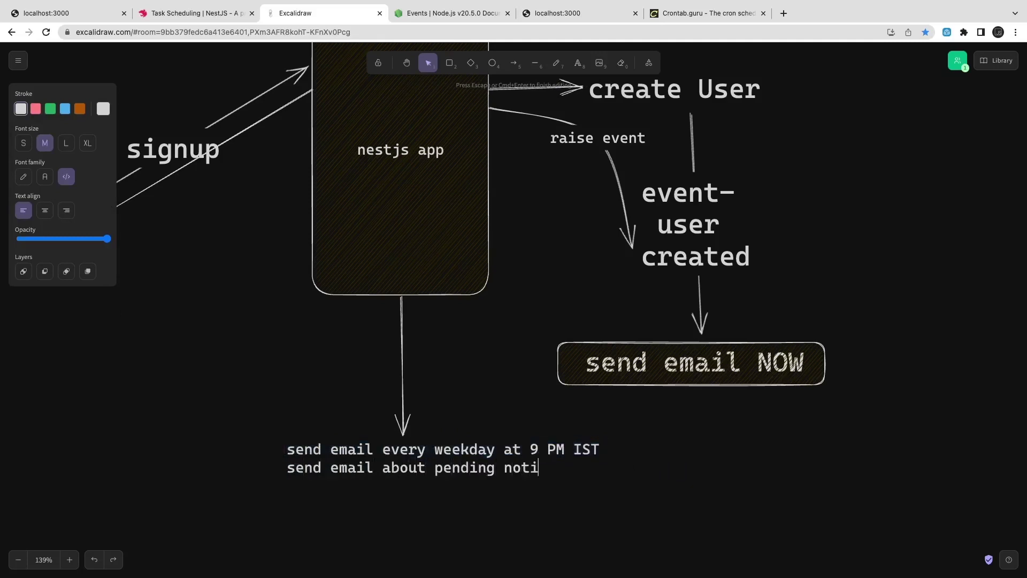
pyautogui.write('fication CRON')
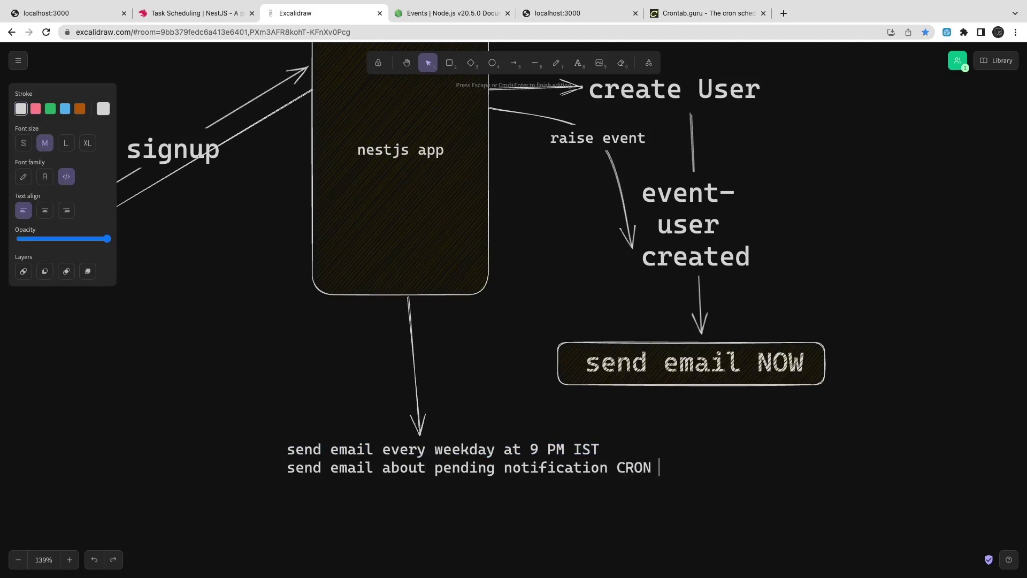
pyautogui.click(353, 517)
pyautogui.moveTo(378, 458); pyautogui.dragTo(363, 442)
pyautogui.doubleClick(634, 447)
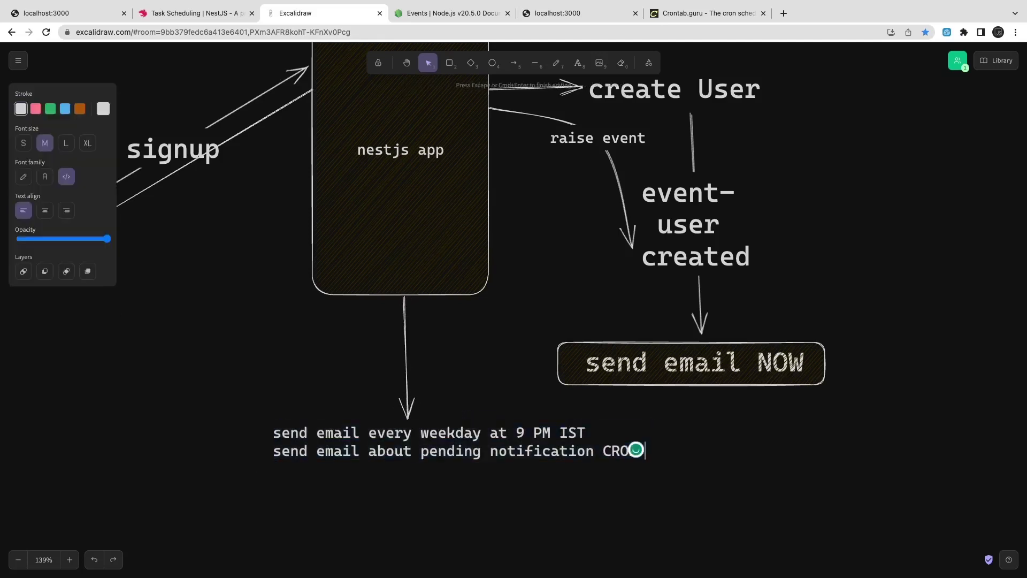
pyautogui.press('Return')
pyautogui.press('Return')
pyautogui.write('@nestjs')
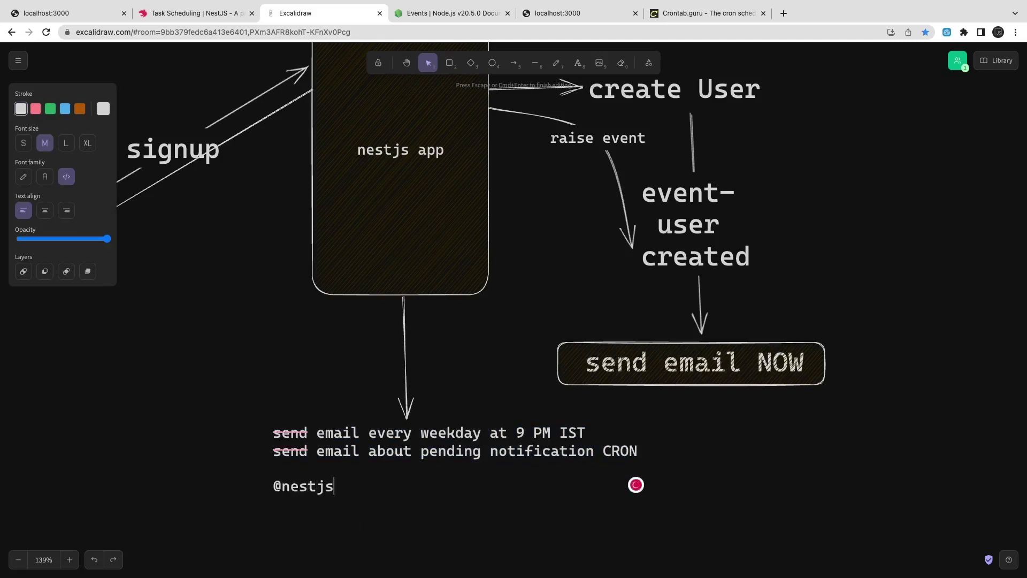
pyautogui.write('/schedule')
pyautogui.click(428, 522)
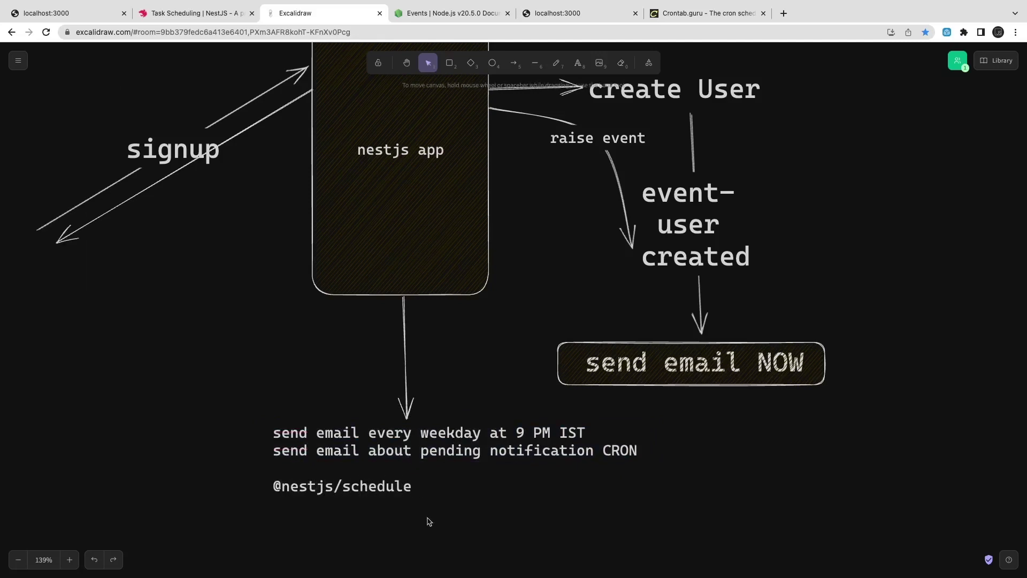
pyautogui.click(400, 434)
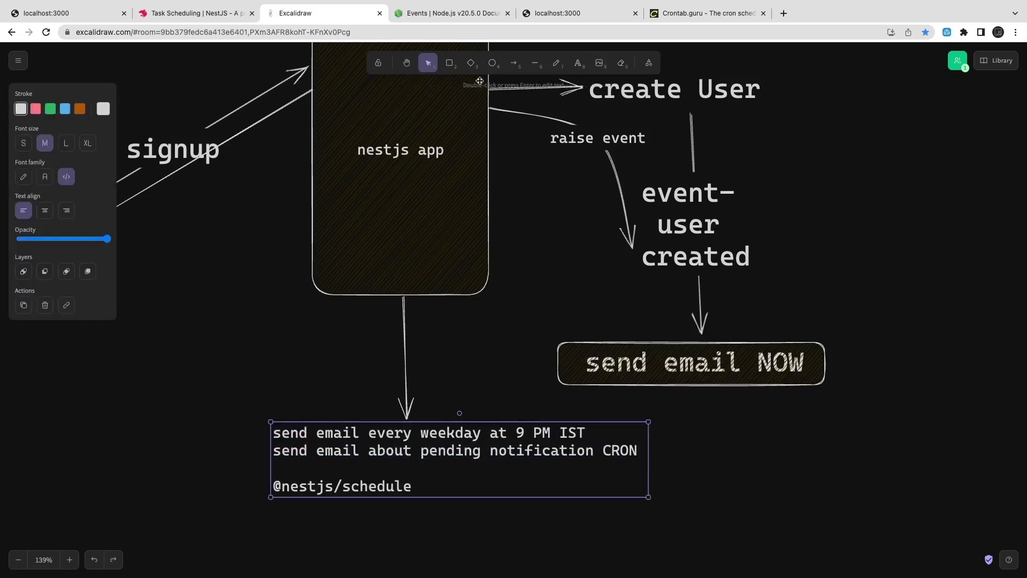
# Step: Draw a rectangle around the three-line note and nudge it into place
pyautogui.click(449, 62)
pyautogui.moveTo(245, 407); pyautogui.dragTo(667, 516)
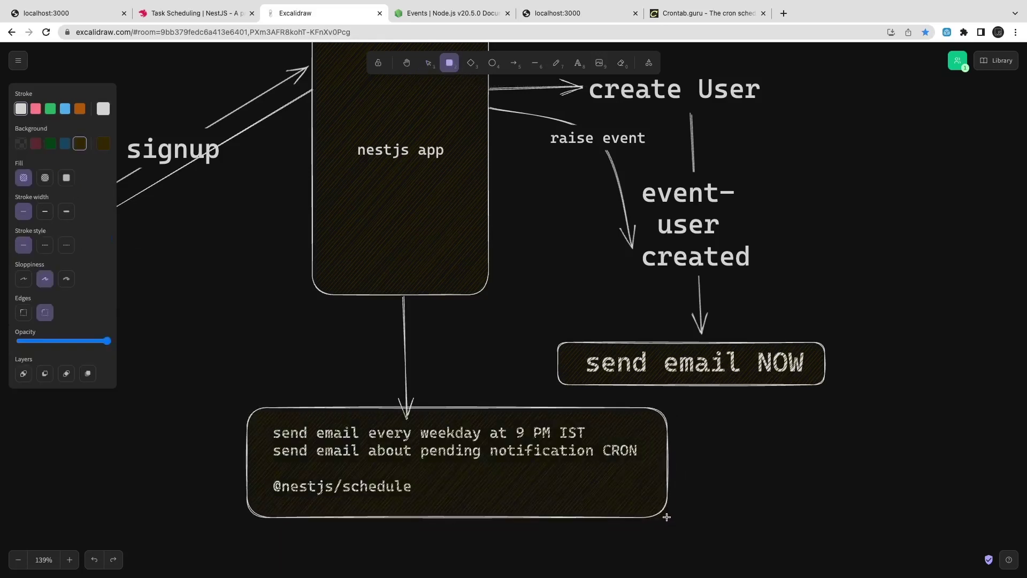
pyautogui.click(509, 395)
pyautogui.moveTo(456, 400); pyautogui.dragTo(456, 415)
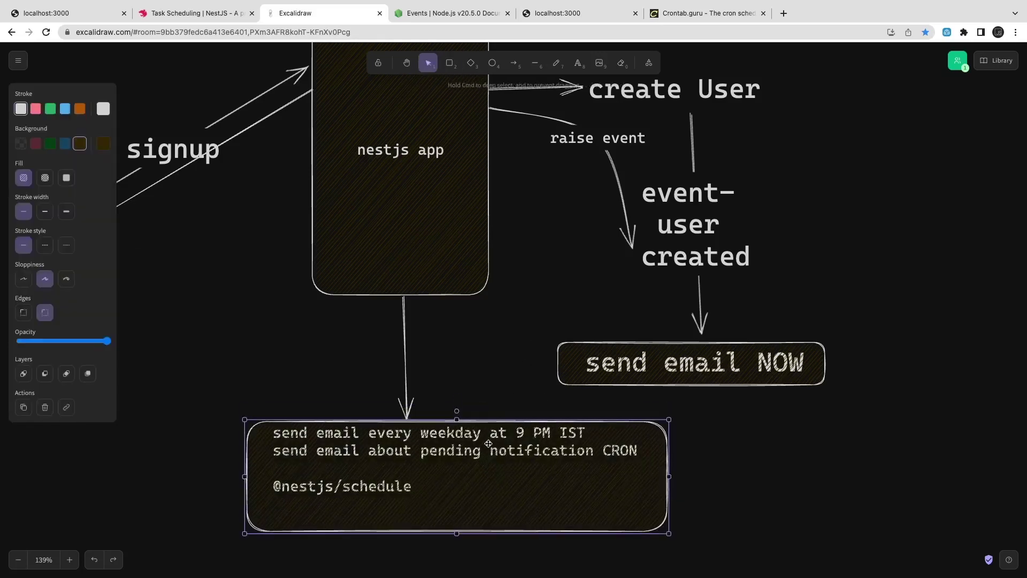
pyautogui.click(321, 352)
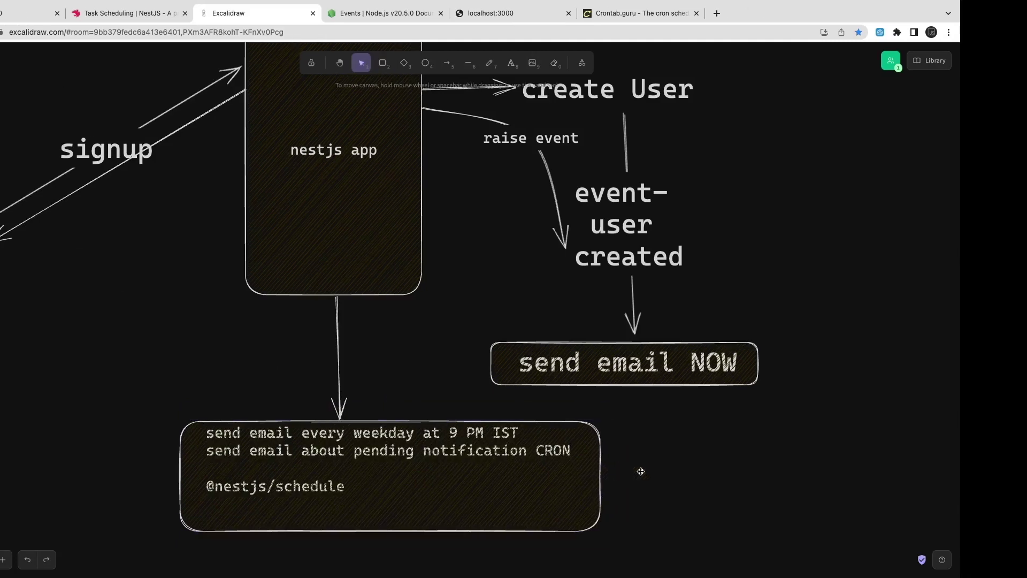
pyautogui.hotkey('ctrl', 'shift', 'Tab')
pyautogui.scroll(-5, 500, 296)
pyautogui.scroll(-1, 500, 355)
# Step: Highlight the every-hour-at-10th-minute and every-30-minutes-9am-to-5pm pattern descriptions
pyautogui.hotkey('ctrl', '-')
pyautogui.scroll(-5, 500, 354)
pyautogui.scroll(1, 500, 355)
pyautogui.scroll(-1, 500, 354)
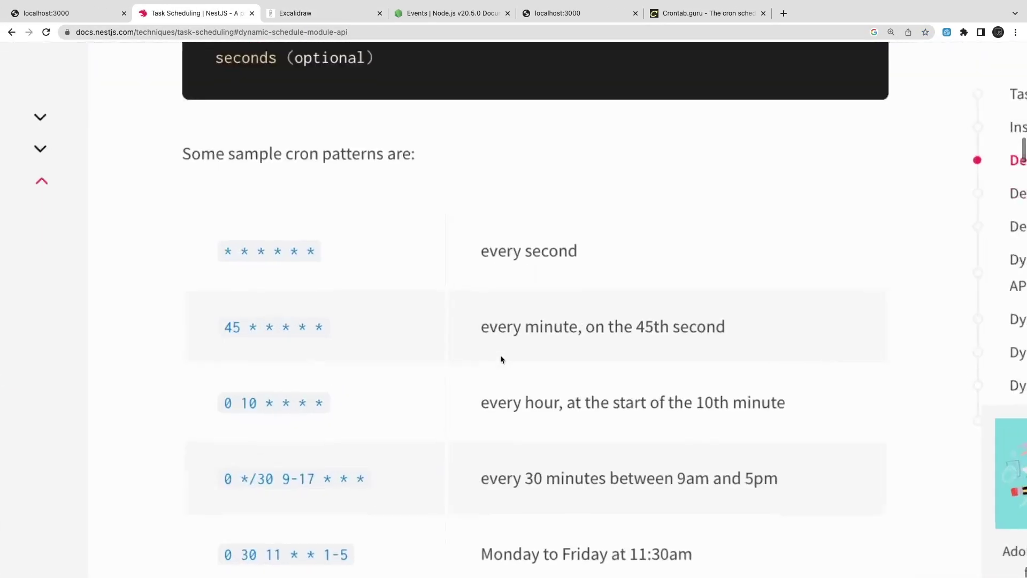
pyautogui.hotkey('ctrl', '+')
pyautogui.moveTo(481, 278); pyautogui.dragTo(728, 273)
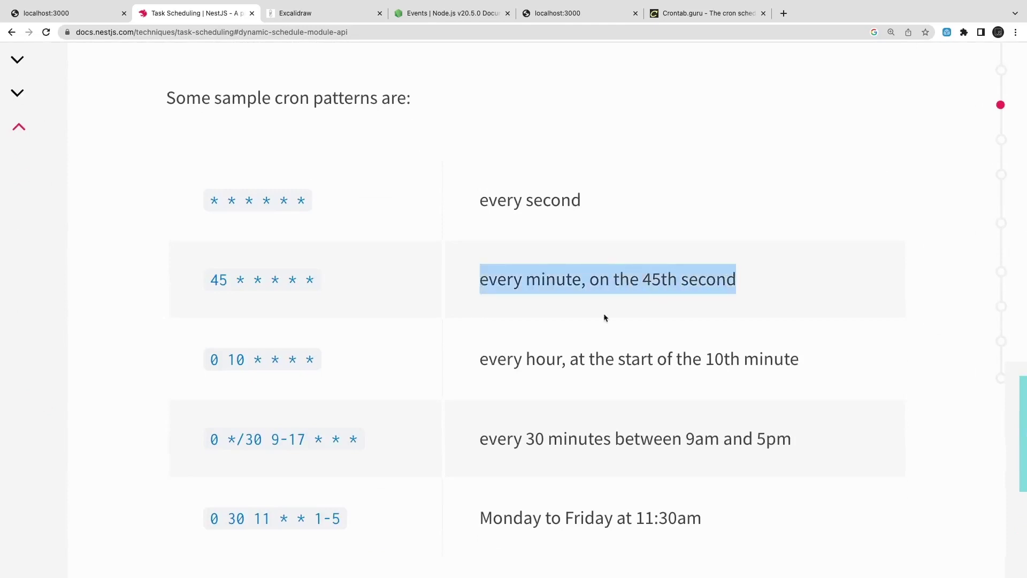
pyautogui.moveTo(481, 358); pyautogui.dragTo(791, 359)
pyautogui.scroll(-1, 787, 349)
pyautogui.scroll(-2, 786, 349)
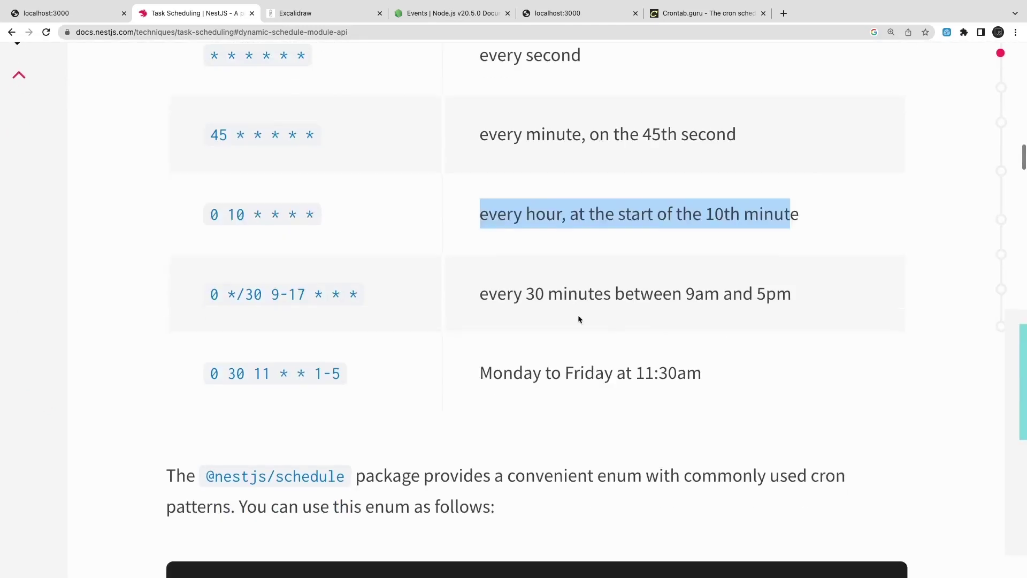
pyautogui.click(485, 297)
pyautogui.moveTo(485, 297); pyautogui.dragTo(775, 286)
# Step: Clear the hour value 11 and review the next run dates and times
pyautogui.click(706, 13)
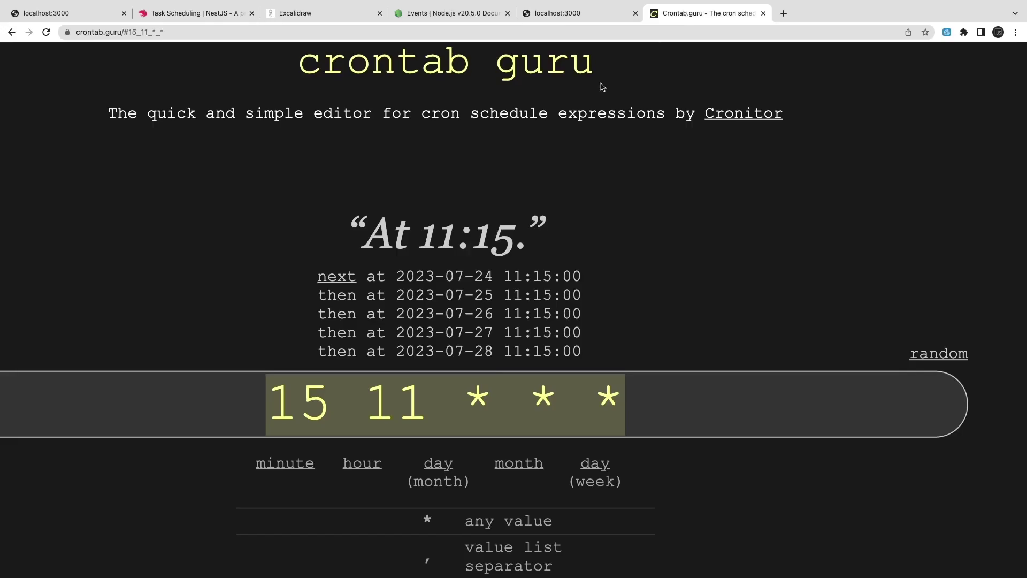
pyautogui.scroll(-2, 421, 244)
pyautogui.doubleClick(412, 330)
pyautogui.press('BackSpace')
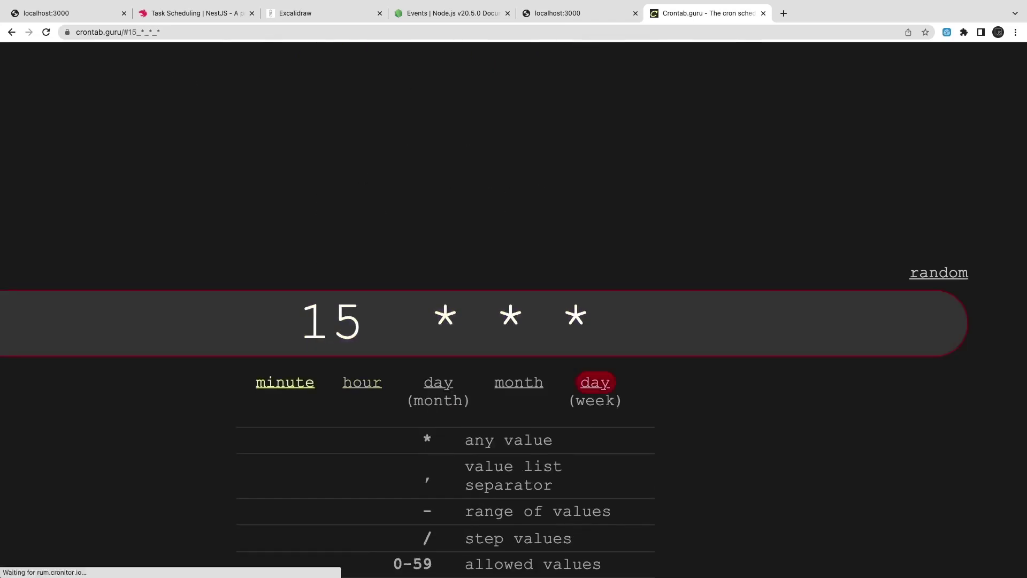
pyautogui.write('*')
pyautogui.moveTo(414, 195); pyautogui.dragTo(581, 195)
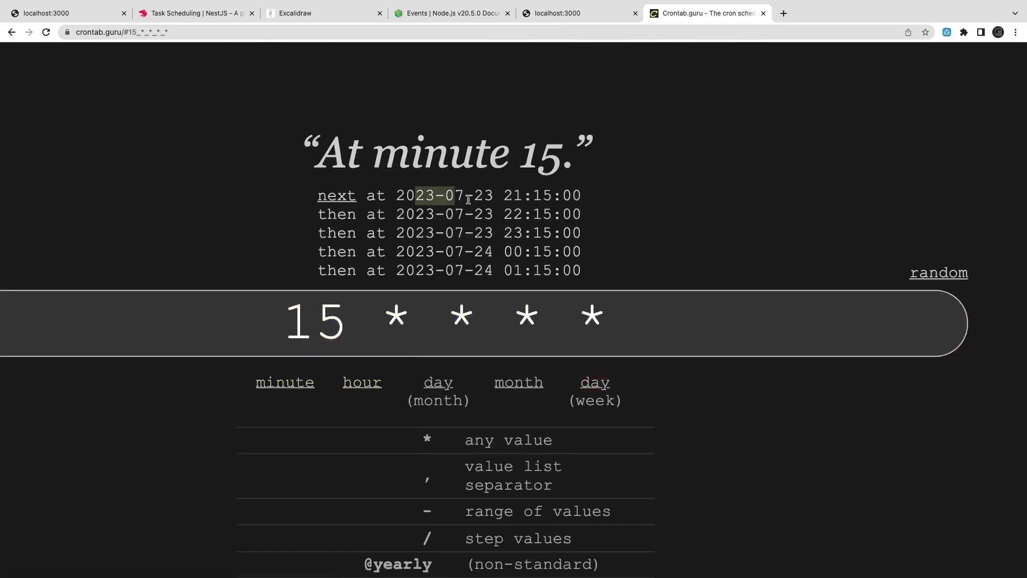
pyautogui.moveTo(505, 214); pyautogui.dragTo(581, 214)
# Step: Rewrite the minute and hour fields to read 15 10
pyautogui.click(384, 306)
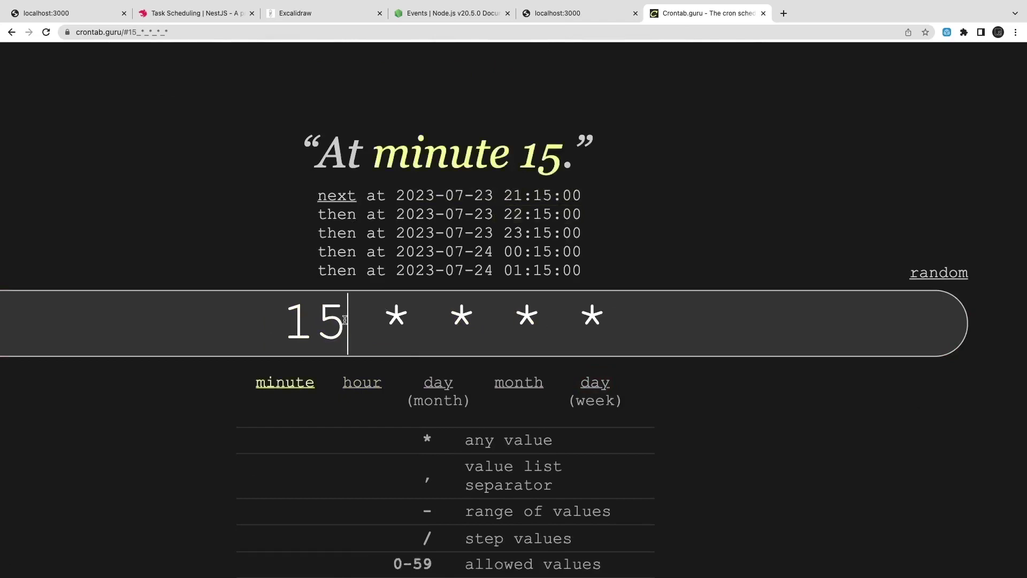
pyautogui.press('BackSpace')
pyautogui.press('BackSpace')
pyautogui.write('1')
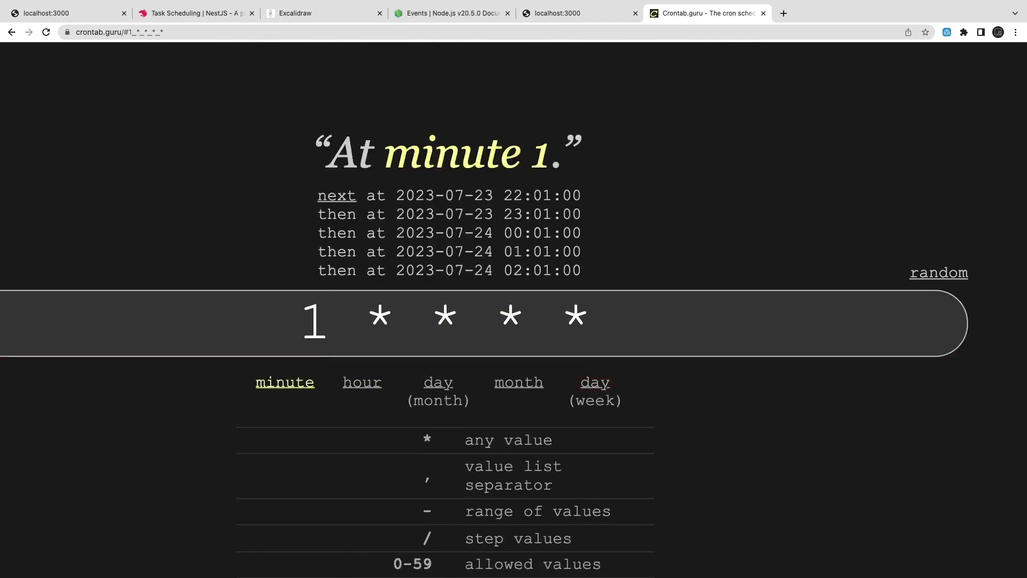
pyautogui.press('BackSpace')
pyautogui.write('/10')
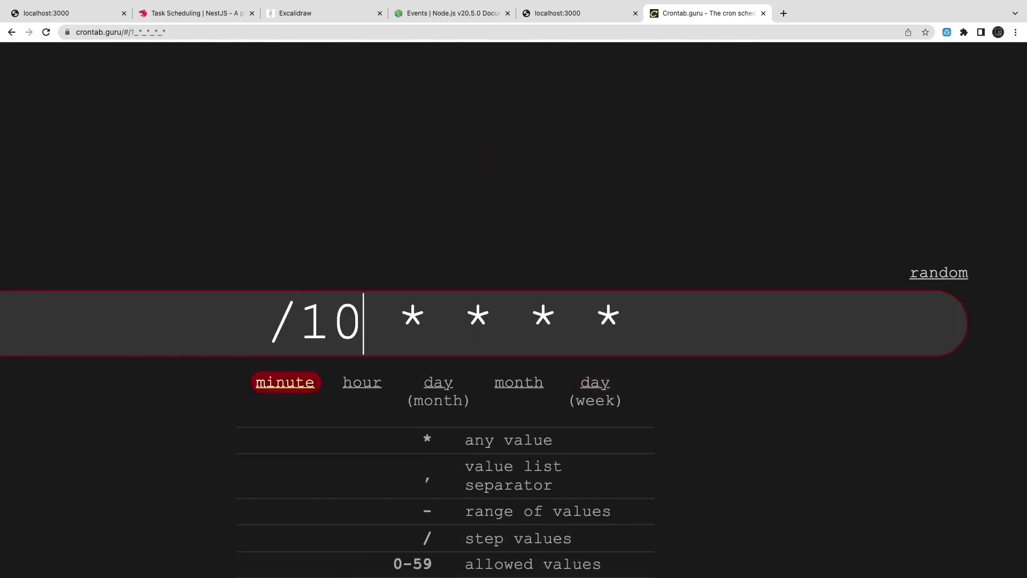
pyautogui.press('BackSpace')
pyautogui.press('BackSpace')
pyautogui.press('BackSpace')
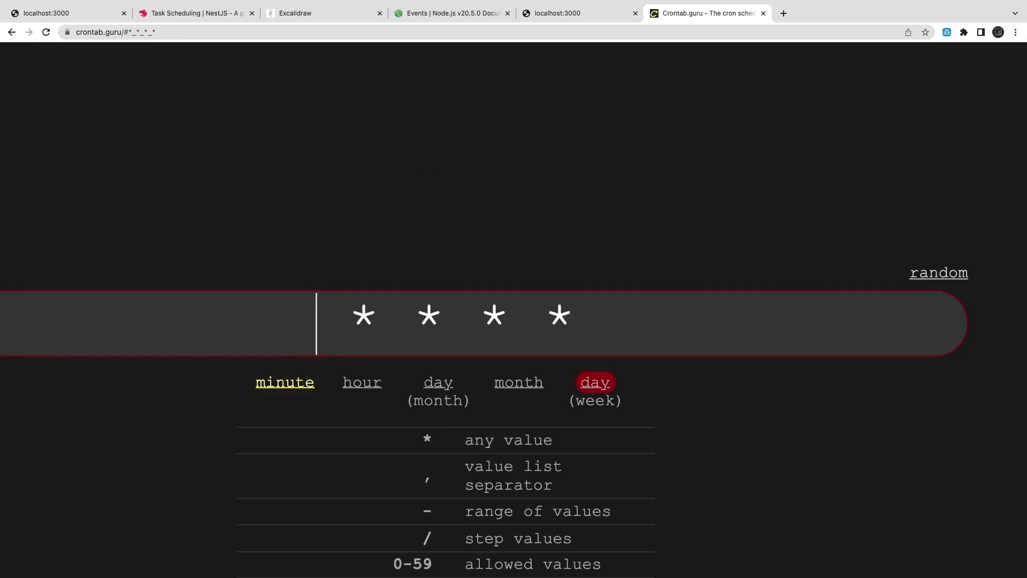
pyautogui.write('3')
pyautogui.press('BackSpace')
pyautogui.write('10')
pyautogui.press('BackSpace')
pyautogui.press('BackSpace')
pyautogui.write('15')
pyautogui.press('Right')
pyautogui.press('Right')
pyautogui.press('BackSpace')
pyautogui.write('10')
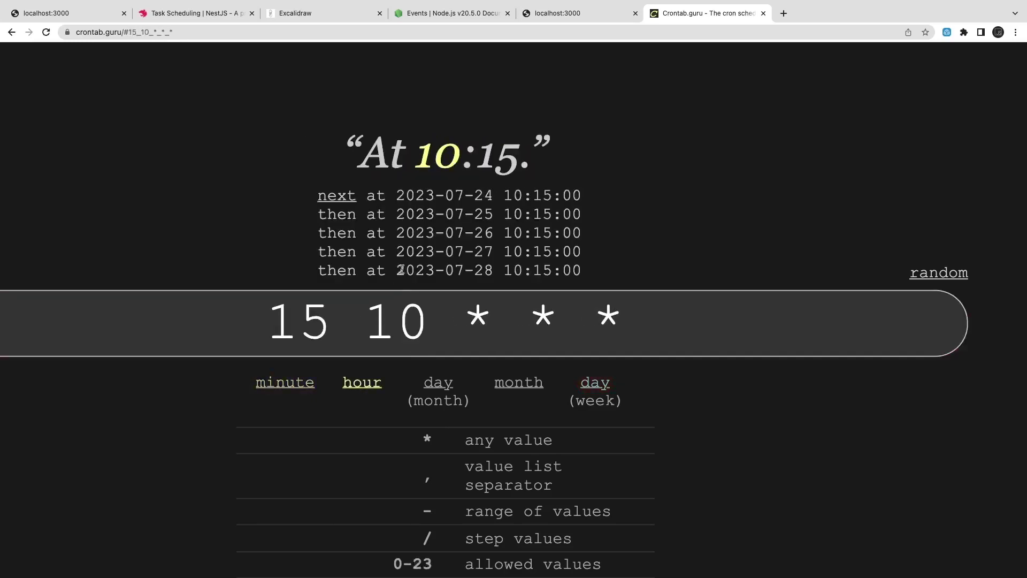
# Step: Edit the month and day-of-week fields to get 15 10 * * MON-FRI
pyautogui.click(486, 310)
pyautogui.click(552, 314)
pyautogui.click(611, 319)
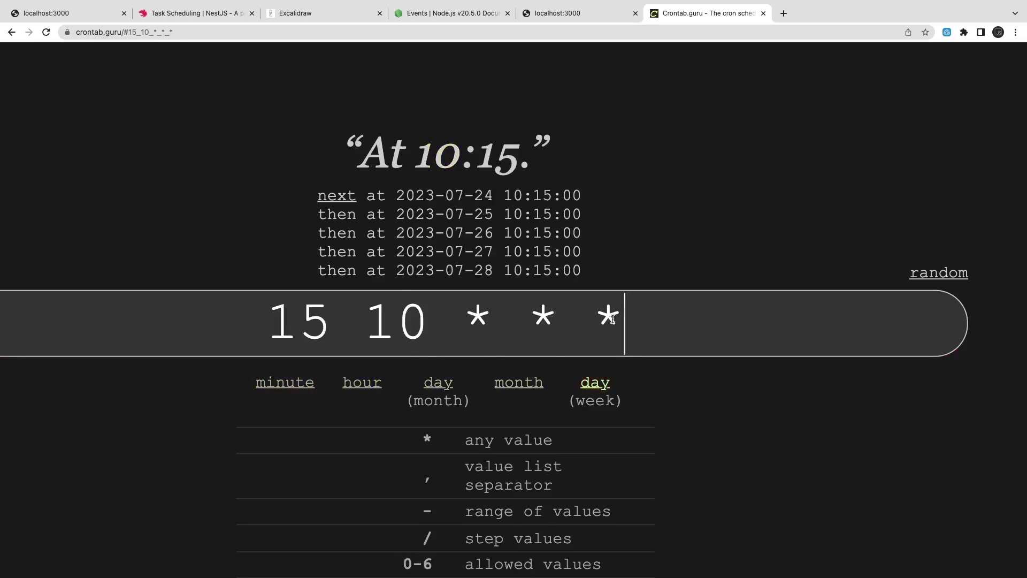
pyautogui.press('BackSpace')
pyautogui.write('mon')
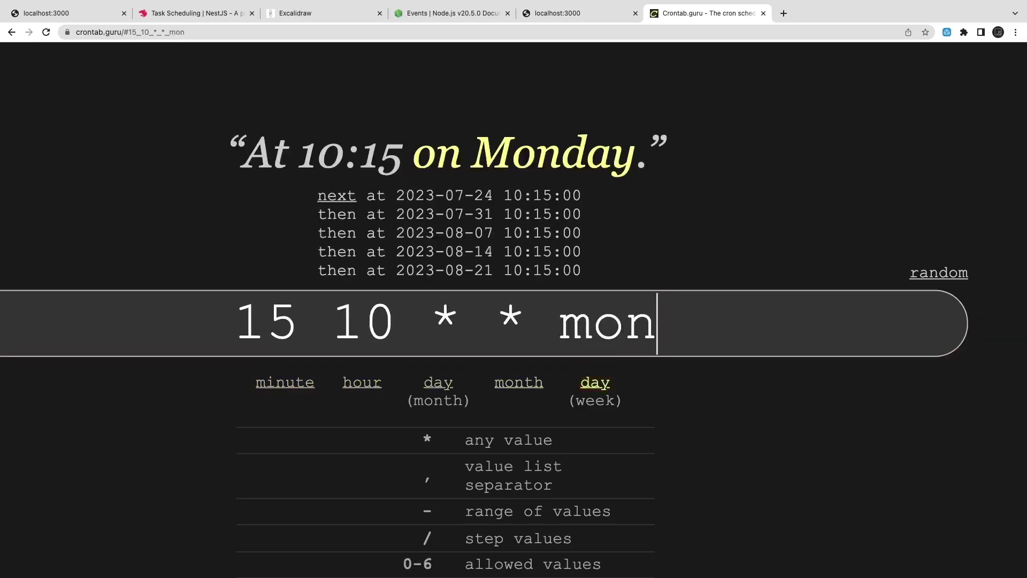
pyautogui.press('BackSpace')
pyautogui.press('BackSpace')
pyautogui.press('BackSpace')
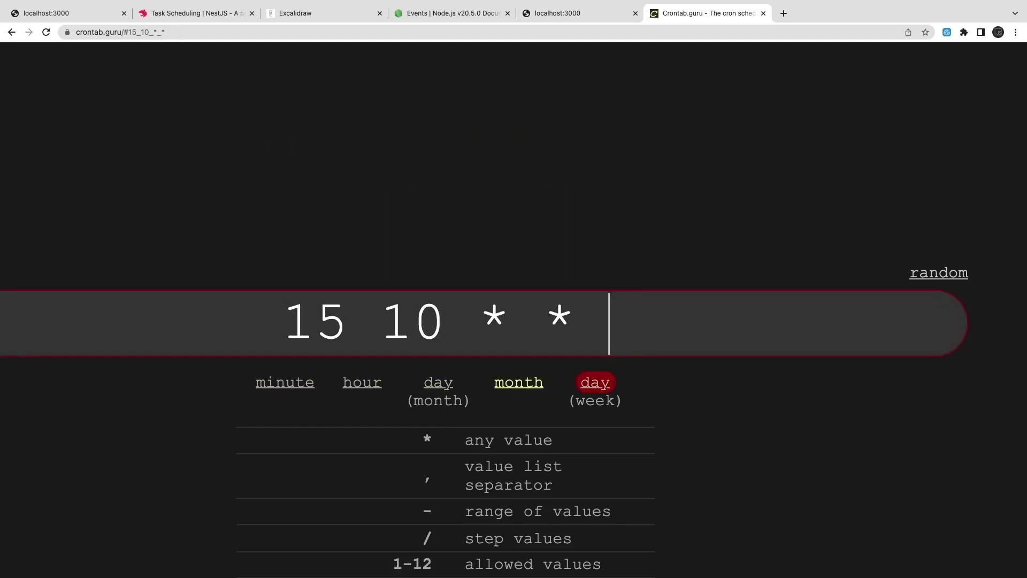
pyautogui.write('MON')
pyautogui.write('-F')
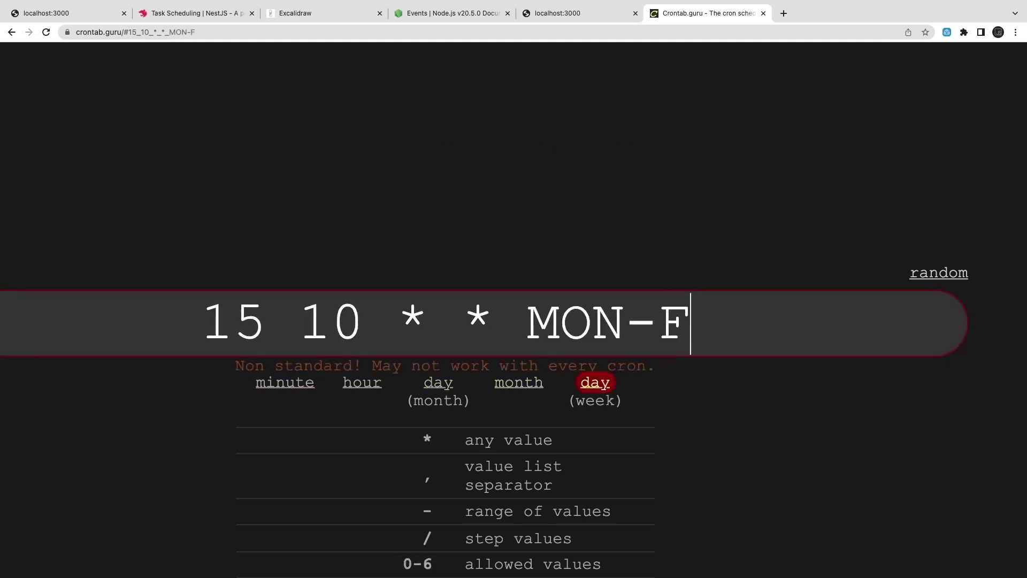
pyautogui.write('RI')
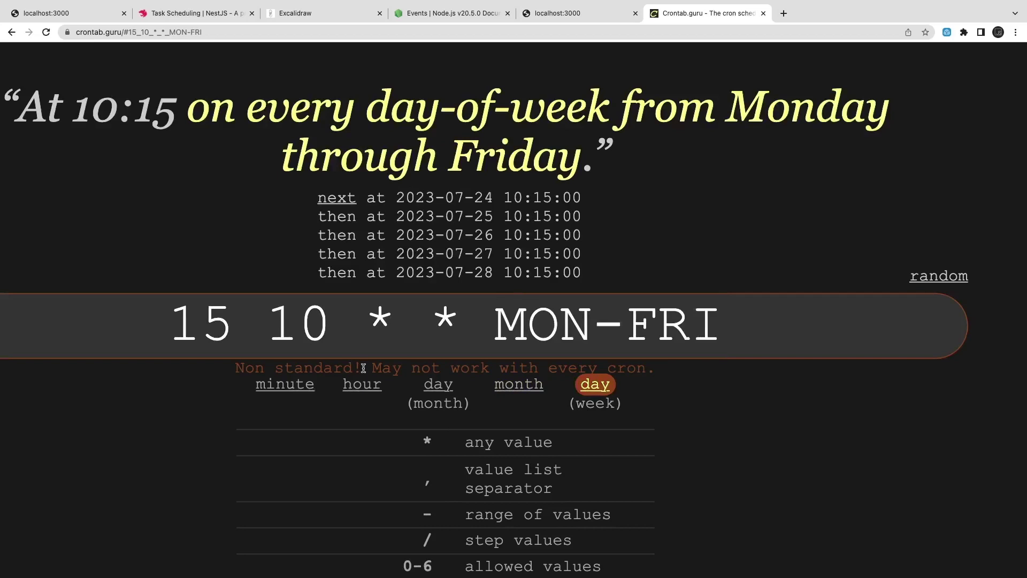
pyautogui.click(458, 318)
pyautogui.press('BackSpace')
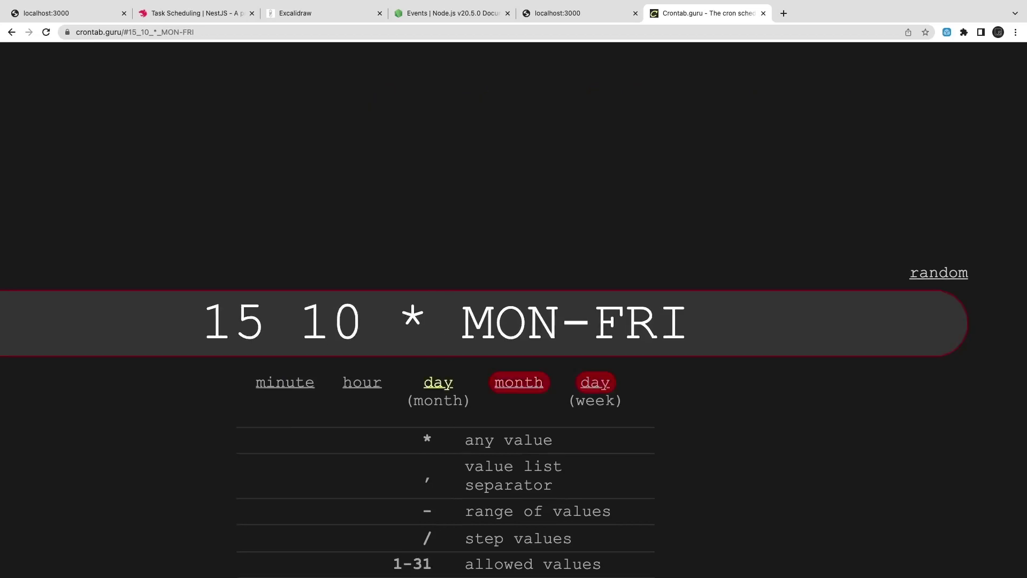
pyautogui.write('*')
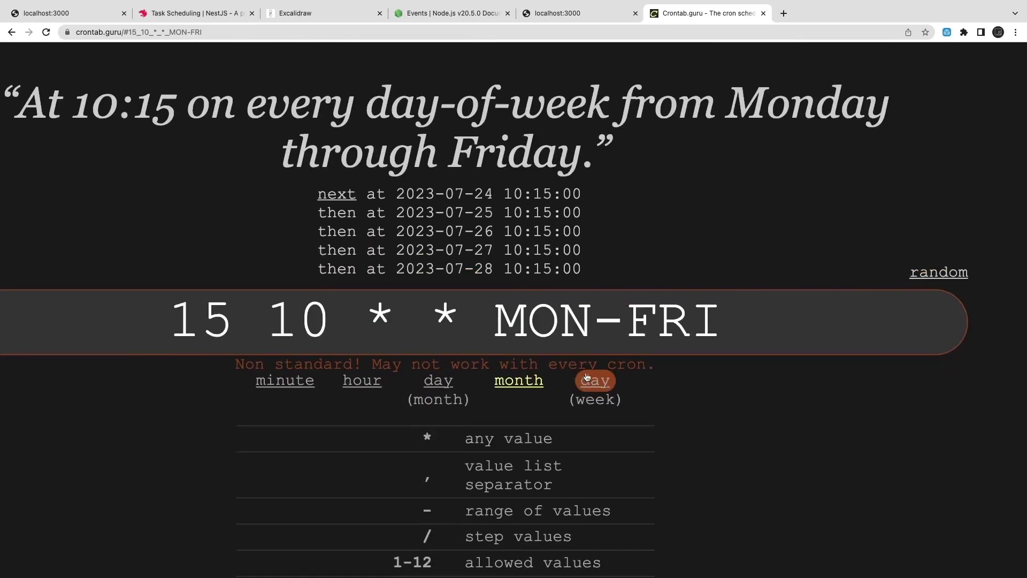
pyautogui.press('Home')
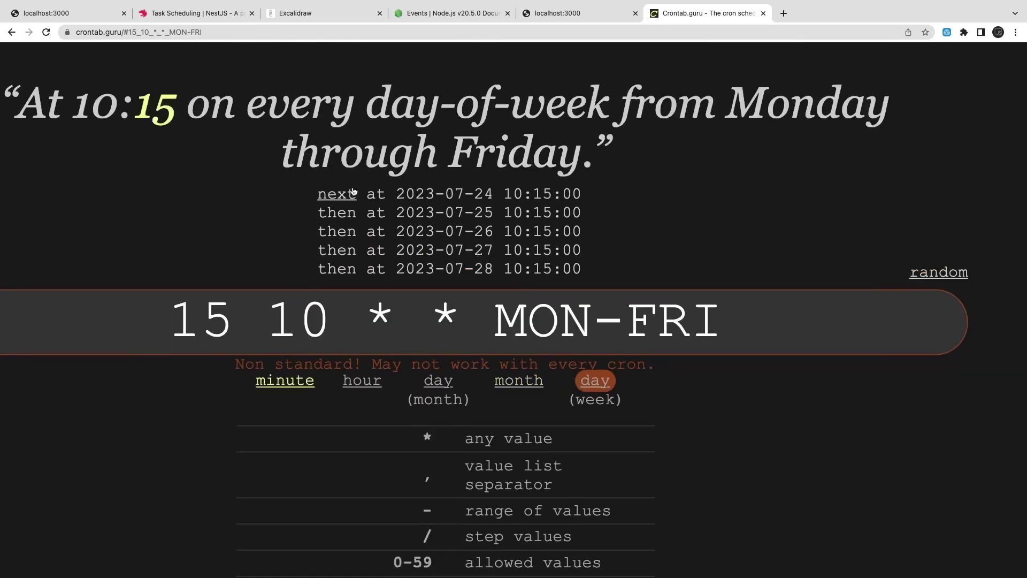
# Step: Delete -FRI so the expression reads 15 10 * * MON
pyautogui.click(346, 197)
pyautogui.click(346, 196)
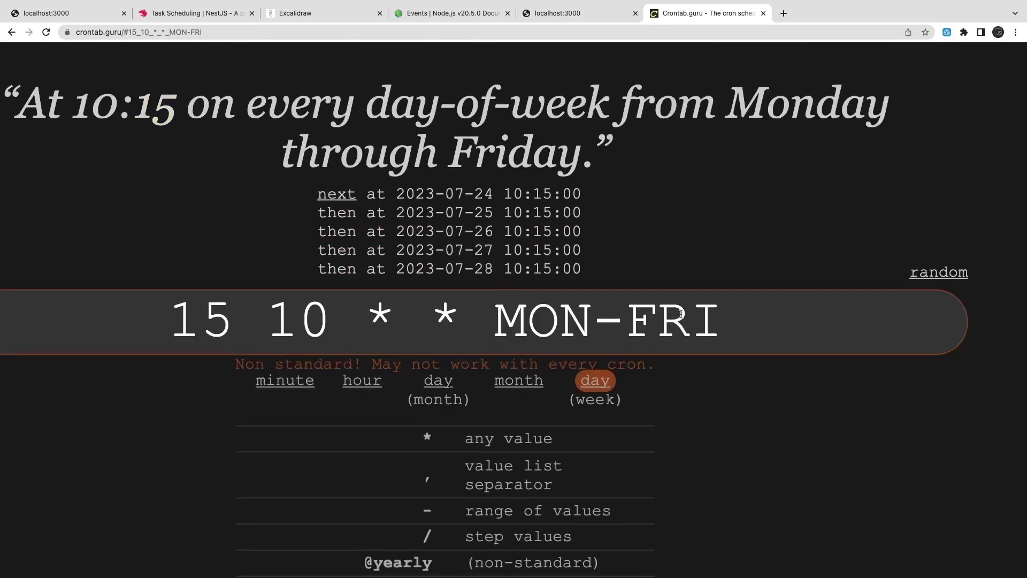
pyautogui.moveTo(722, 317); pyautogui.dragTo(597, 314)
pyautogui.press('BackSpace')
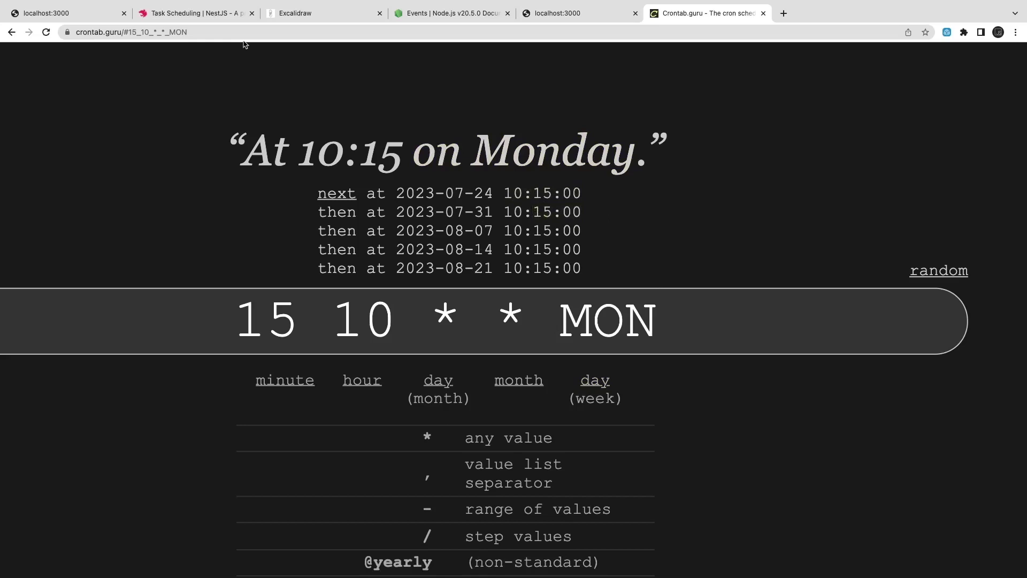
pyautogui.click(233, 13)
pyautogui.scroll(-3, 429, 350)
pyautogui.scroll(-3, 442, 310)
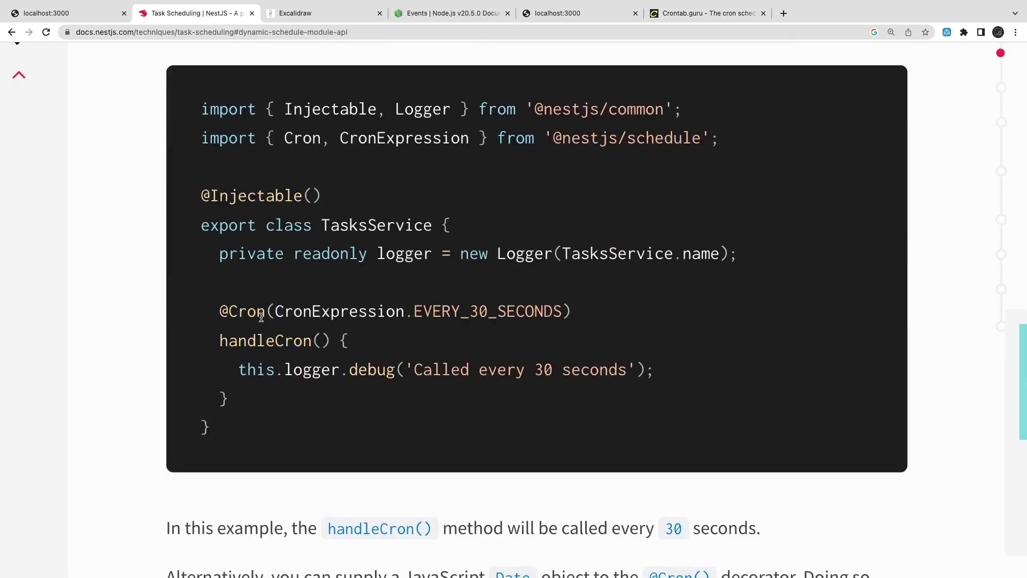
pyautogui.moveTo(221, 313); pyautogui.dragTo(575, 309)
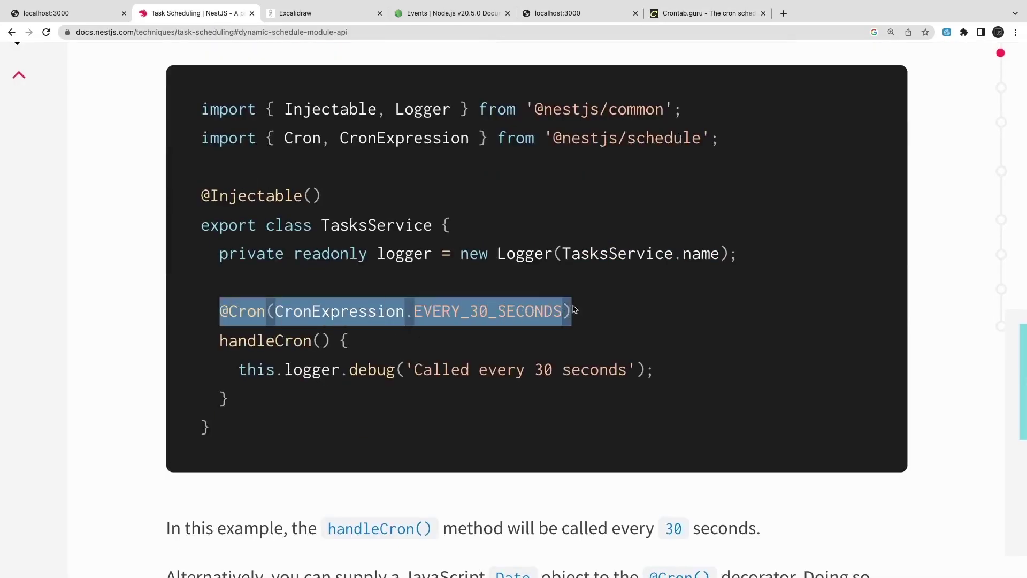
pyautogui.doubleClick(514, 311)
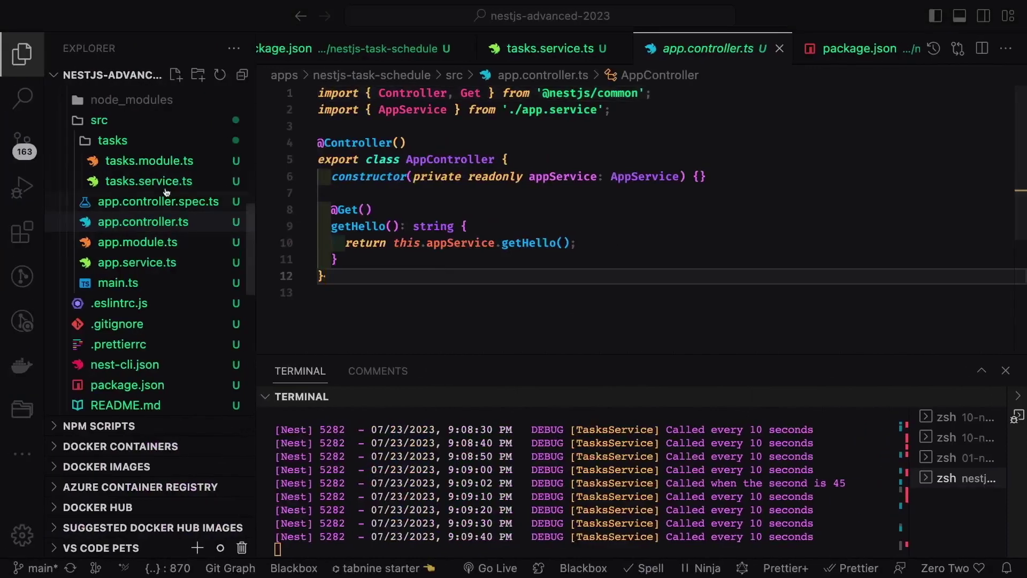
pyautogui.click(148, 180)
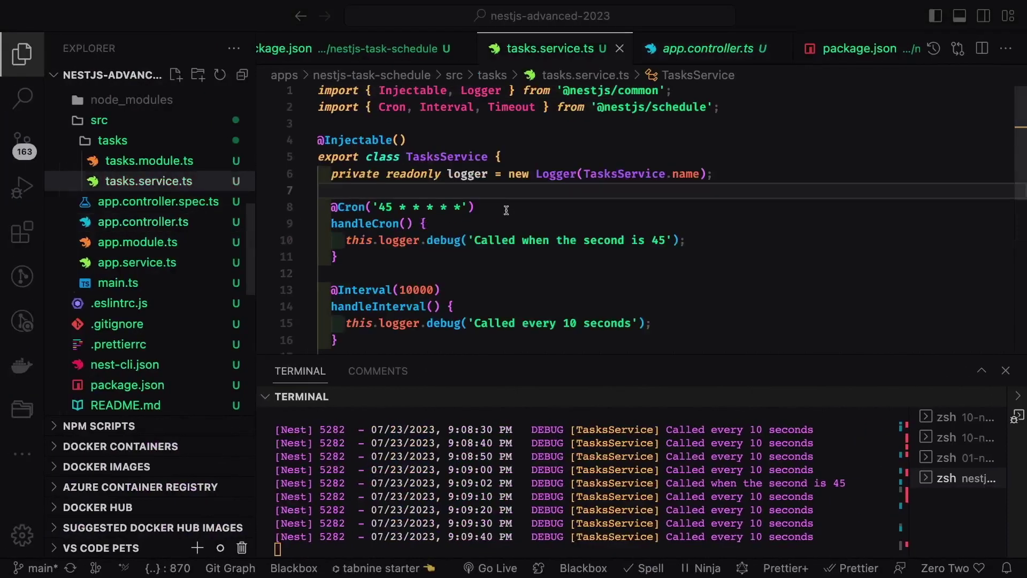
pyautogui.scroll(-5, 506, 209)
pyautogui.scroll(-1, 469, 283)
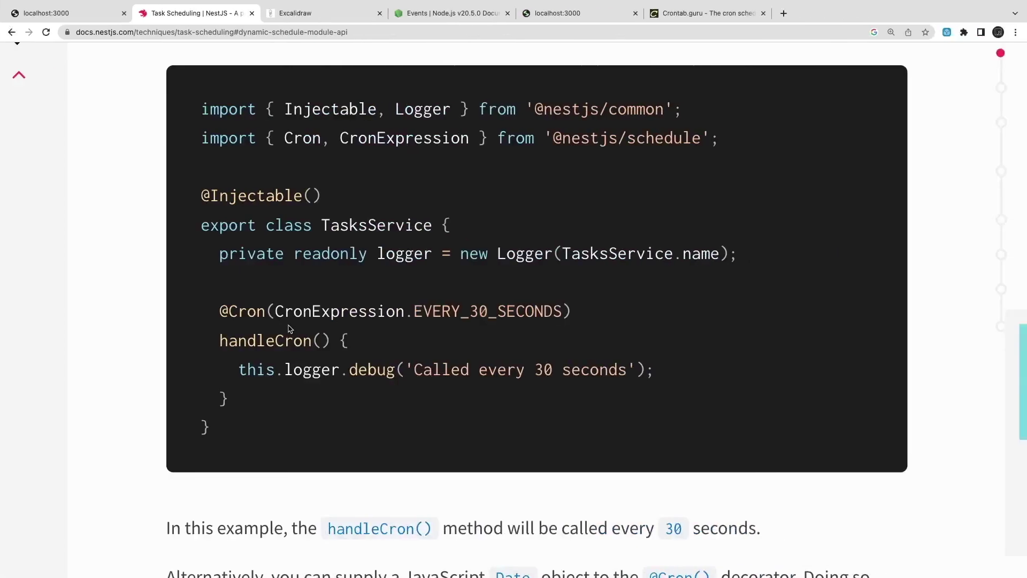
pyautogui.moveTo(211, 311); pyautogui.dragTo(602, 311)
pyautogui.press('super+c')
pyautogui.hotkey('ctrl', 'Right')
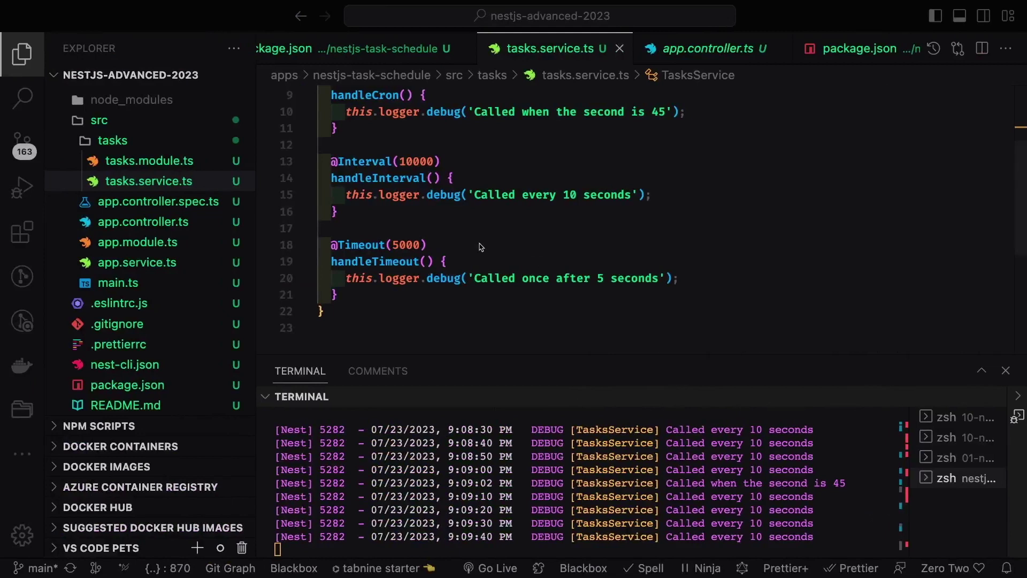
pyautogui.click(458, 245)
pyautogui.press('Return')
pyautogui.press('super+v')
pyautogui.click(331, 245)
pyautogui.press('super+slash')
# Step: Import CronExpression and change the schedule to CronExpression.EVERY_WEEKDAY
pyautogui.click(512, 245)
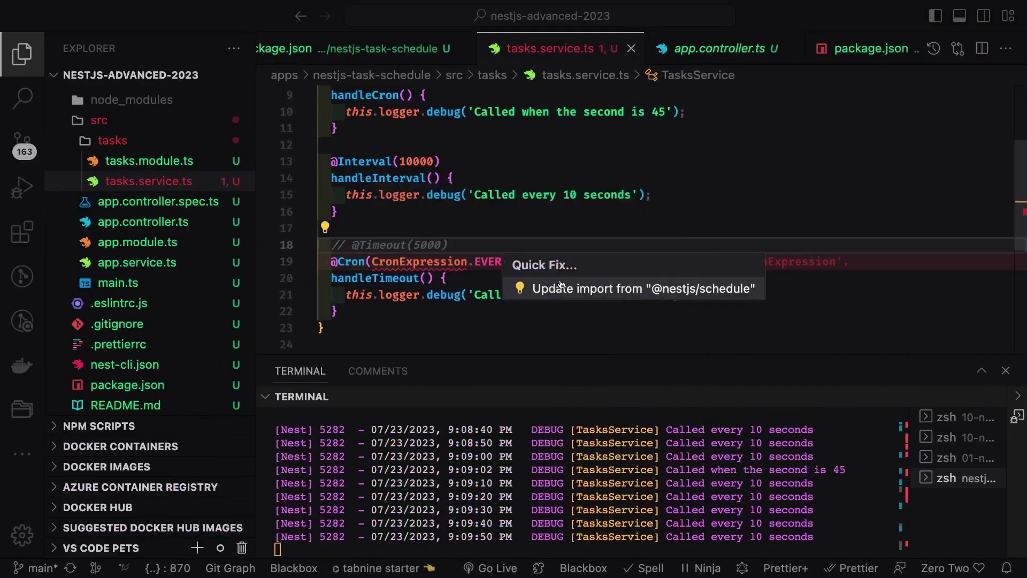
pyautogui.click(562, 286)
pyautogui.doubleClick(529, 262)
pyautogui.press('BackSpace')
pyautogui.press('BackSpace')
pyautogui.write('.')
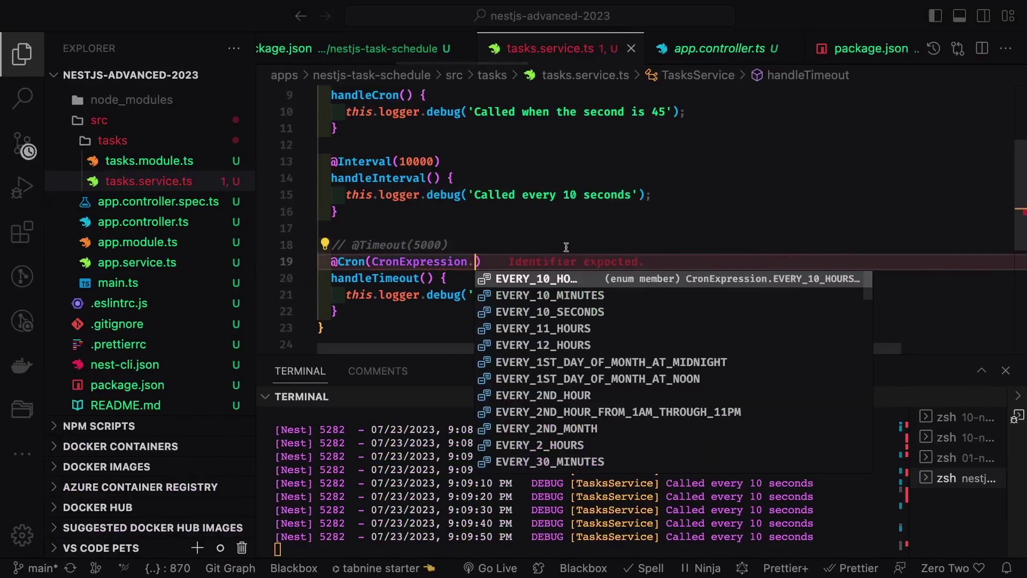
pyautogui.scroll(-5, 601, 297)
pyautogui.scroll(-5, 602, 297)
pyautogui.scroll(-5, 602, 297)
pyautogui.scroll(10, 602, 299)
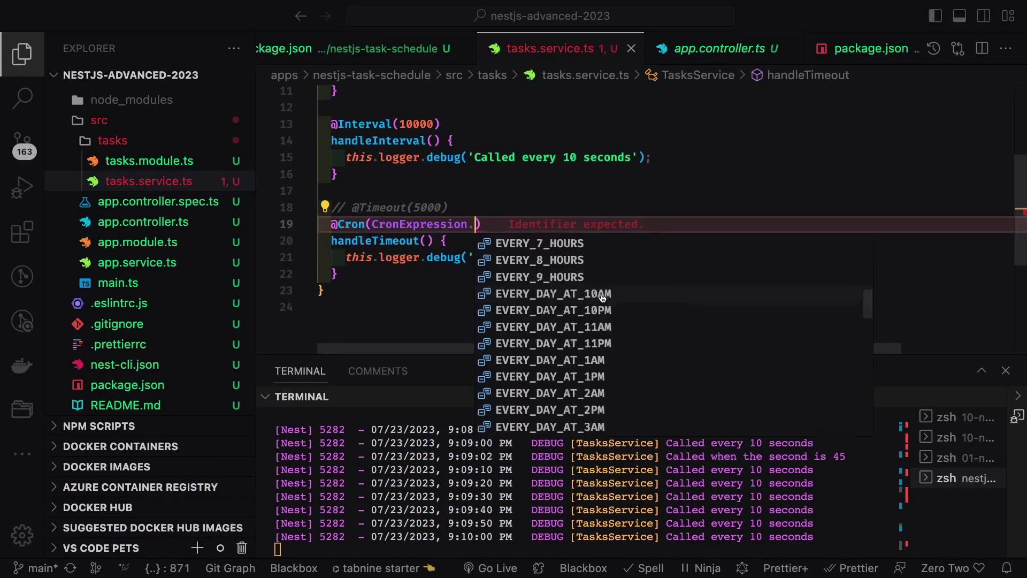
pyautogui.scroll(-10, 601, 298)
pyautogui.scroll(2, 598, 301)
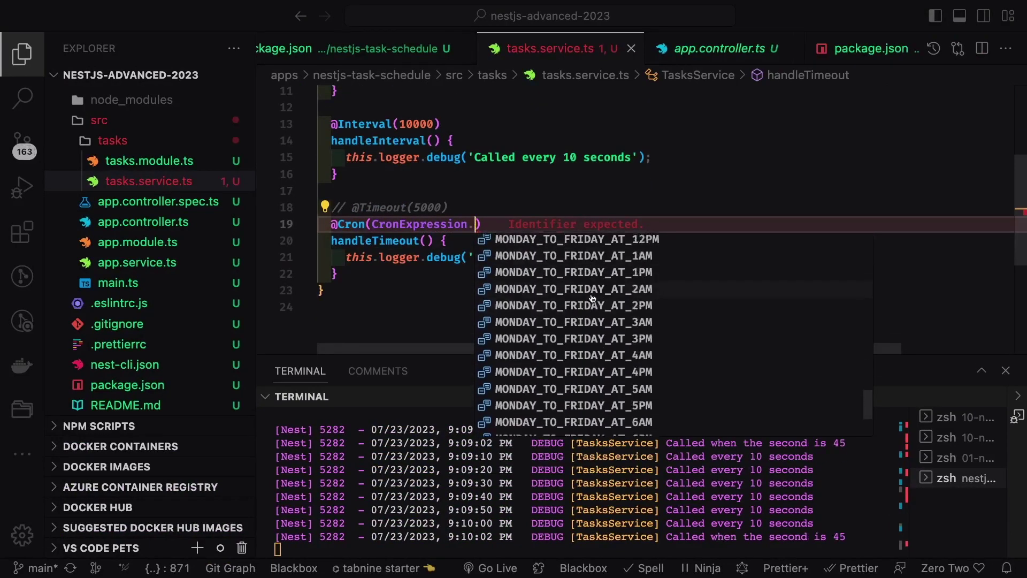
pyautogui.scroll(3, 594, 321)
pyautogui.click(592, 339)
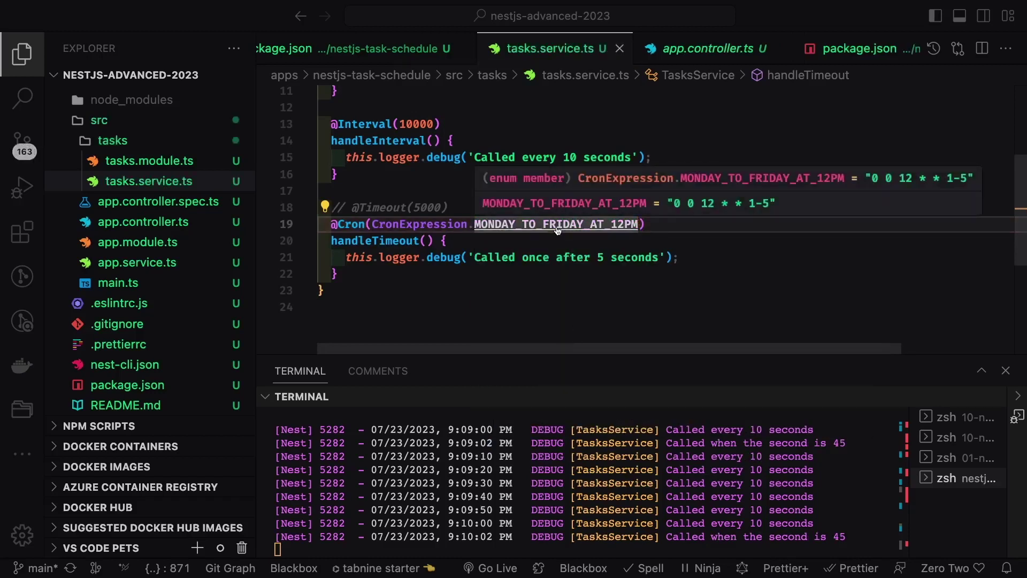
pyautogui.doubleClick(556, 229)
pyautogui.press('BackSpace')
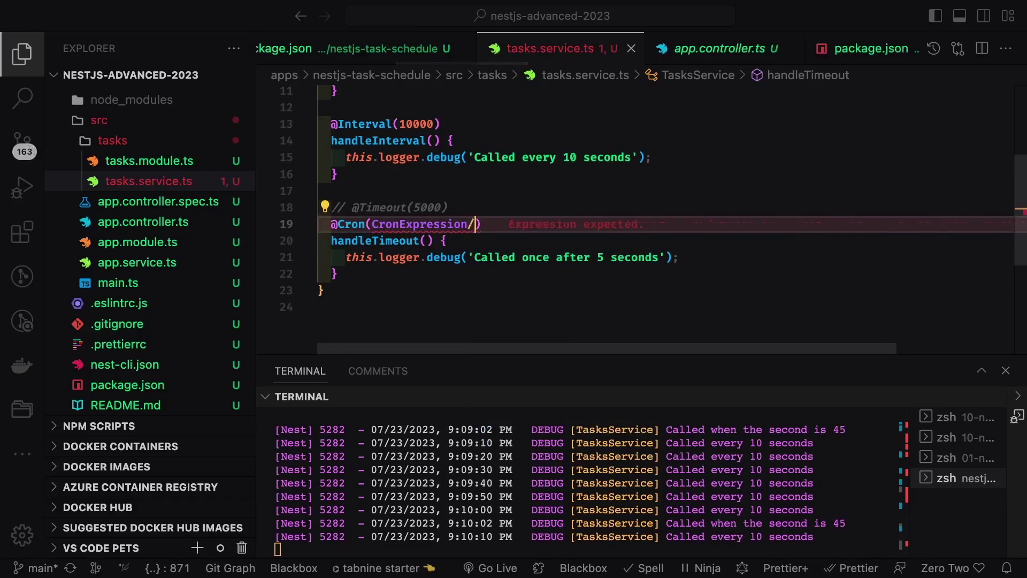
pyautogui.hotkey('ctrl', 'space')
pyautogui.scroll(-5, 575, 320)
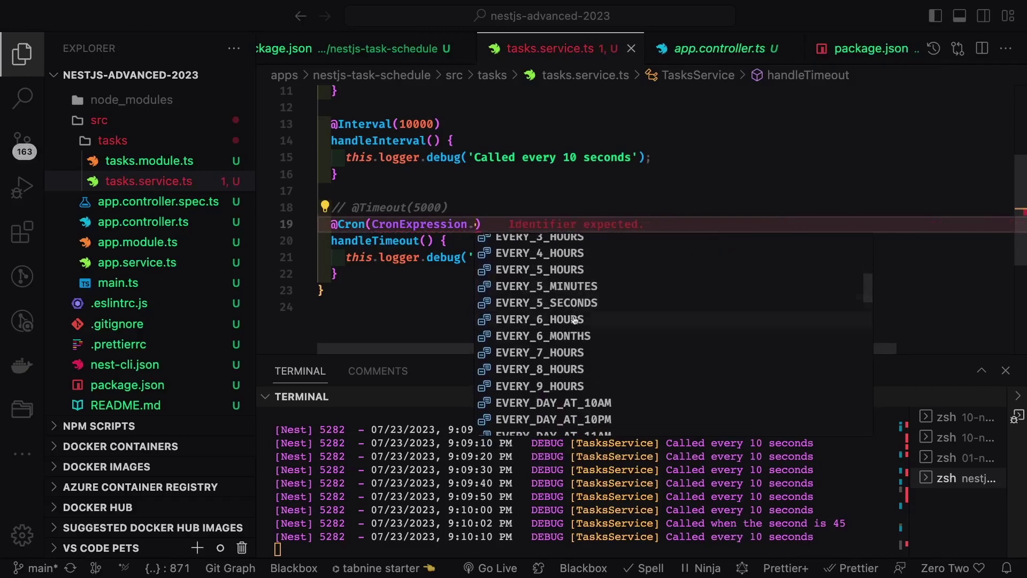
pyautogui.scroll(-5, 575, 320)
pyautogui.scroll(-5, 575, 326)
pyautogui.scroll(-3, 575, 335)
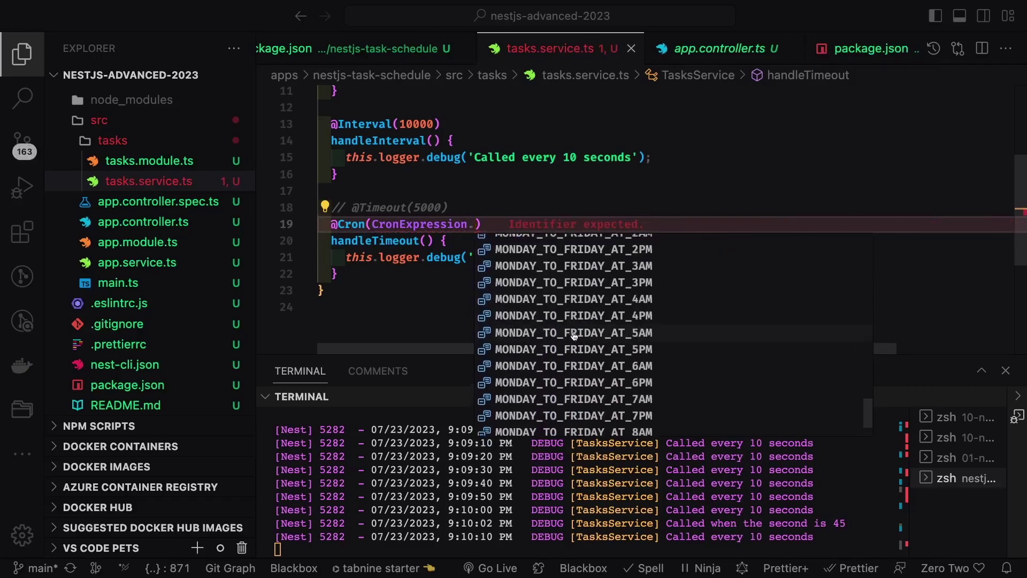
pyautogui.scroll(3, 574, 335)
pyautogui.scroll(5, 575, 335)
pyautogui.scroll(2, 574, 335)
pyautogui.scroll(3, 556, 358)
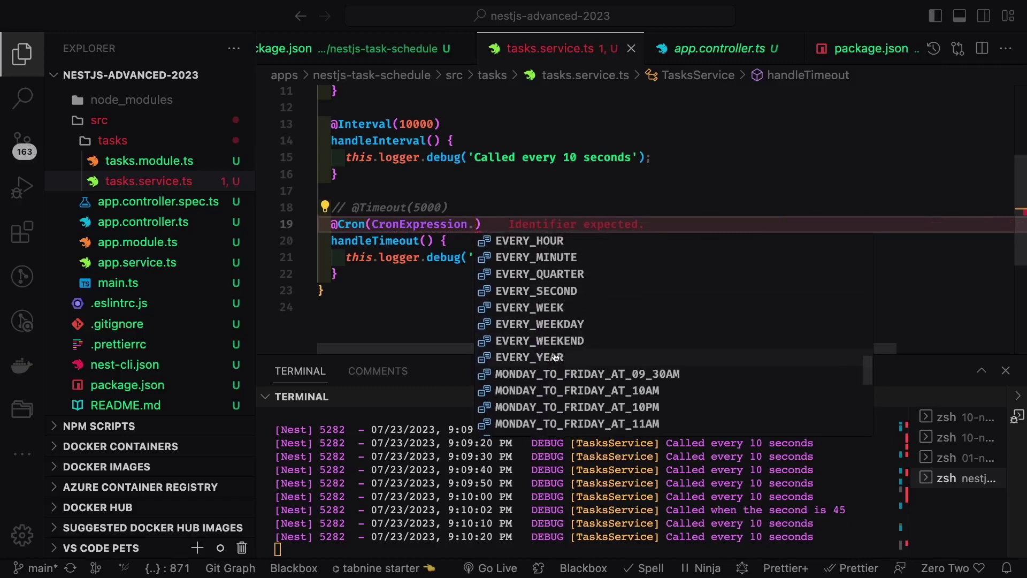
pyautogui.click(541, 324)
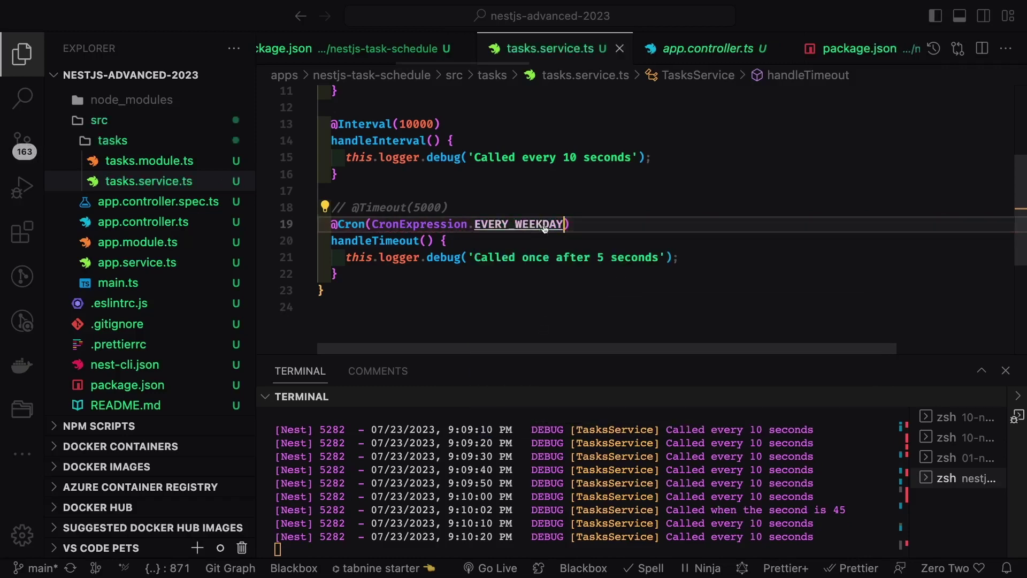